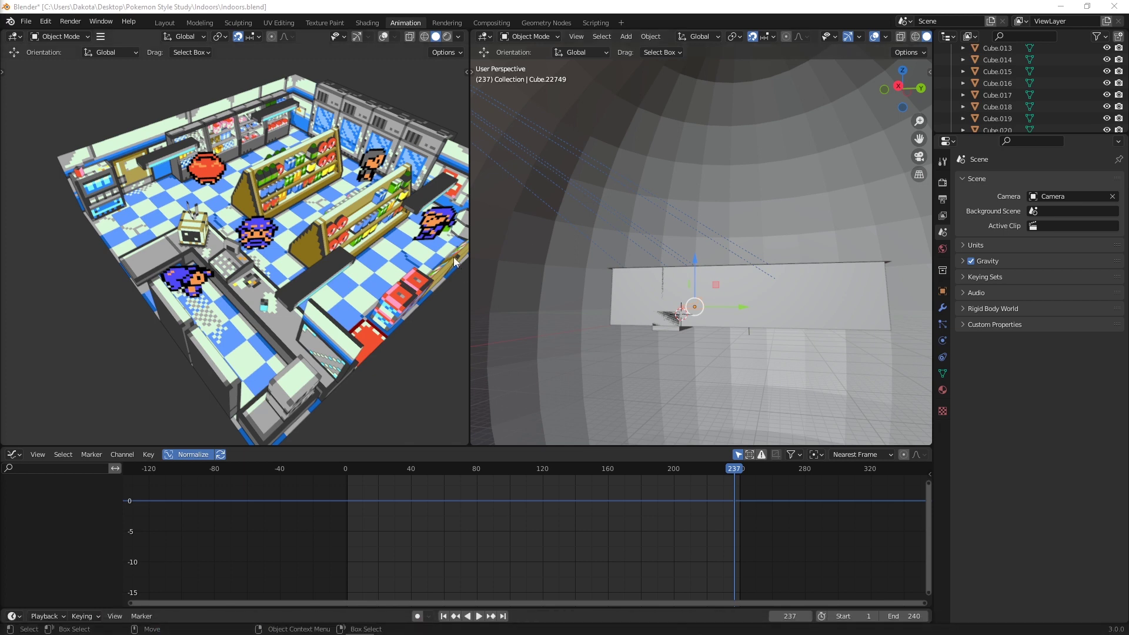
Step: Play the shop animation and scrub back to about frame 19, then open the Start menu
key("space")
left_click_drag(470, 469, 376, 488)
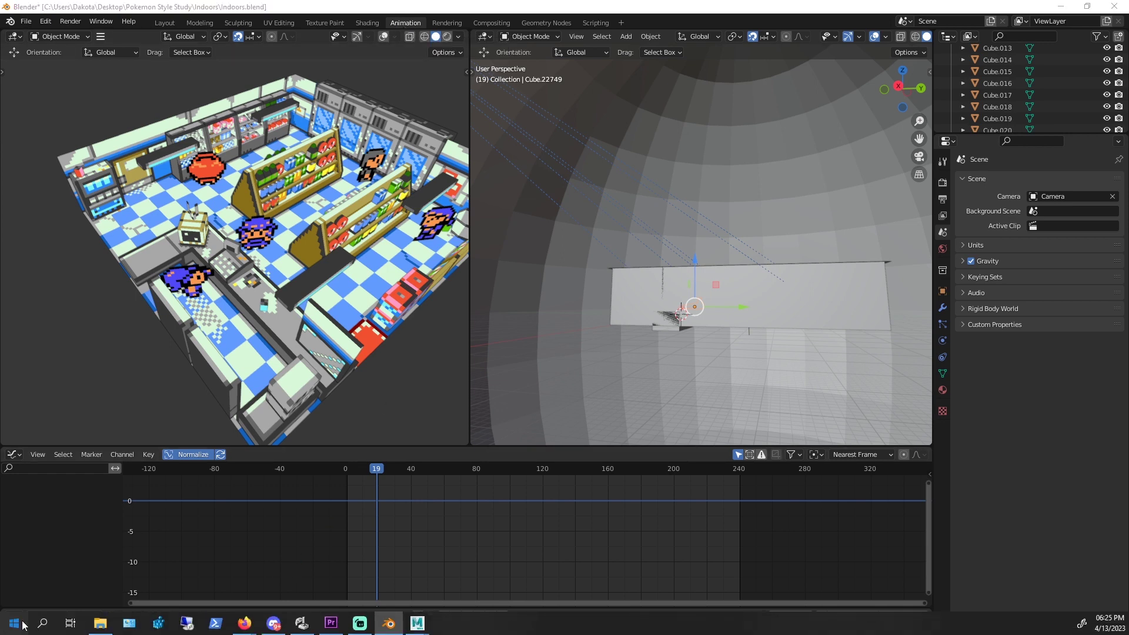
left_click(14, 623)
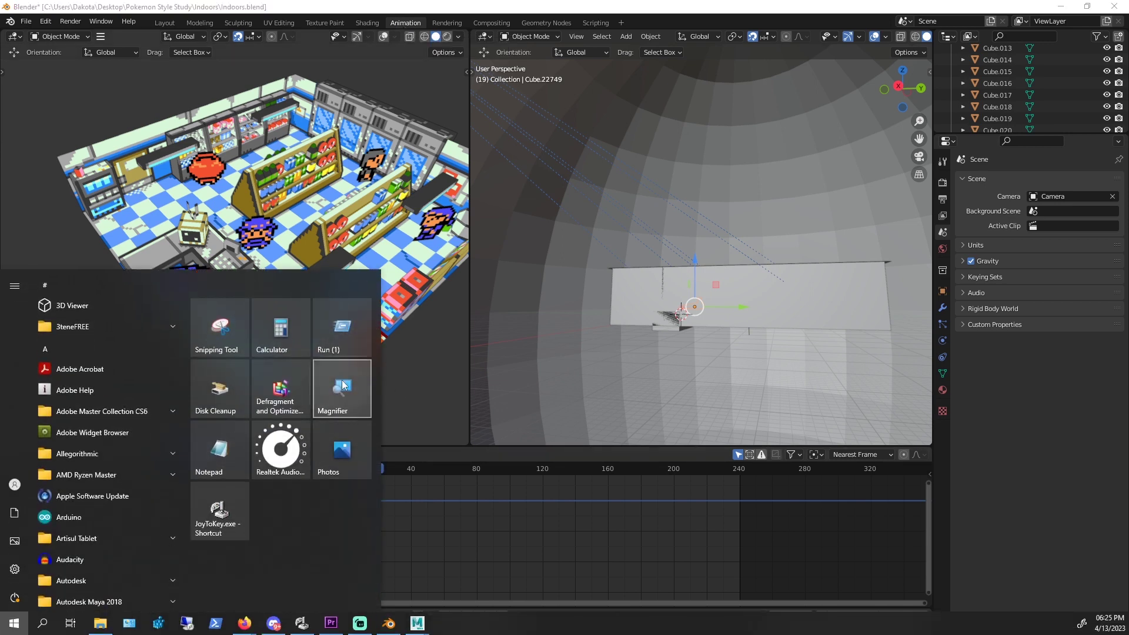
Step: Launch Windows Magnifier to get a zoomed view over the Blender window
left_click(513, 251)
key("super+plus")
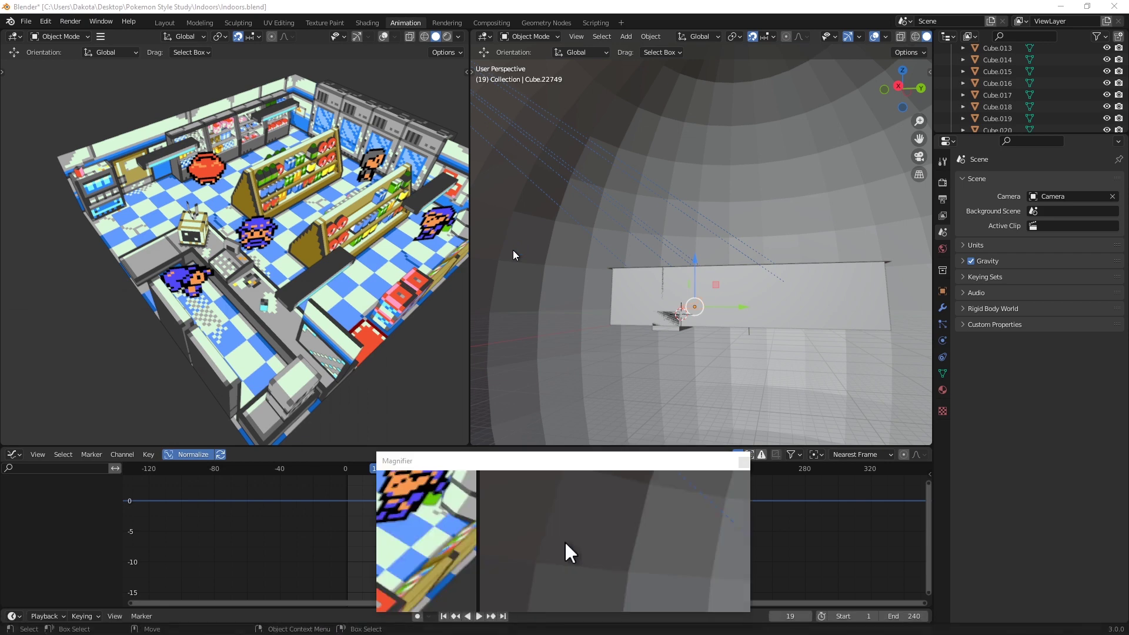
Step: Set the left viewport to View > Cameras > Active Camera
left_click(102, 37)
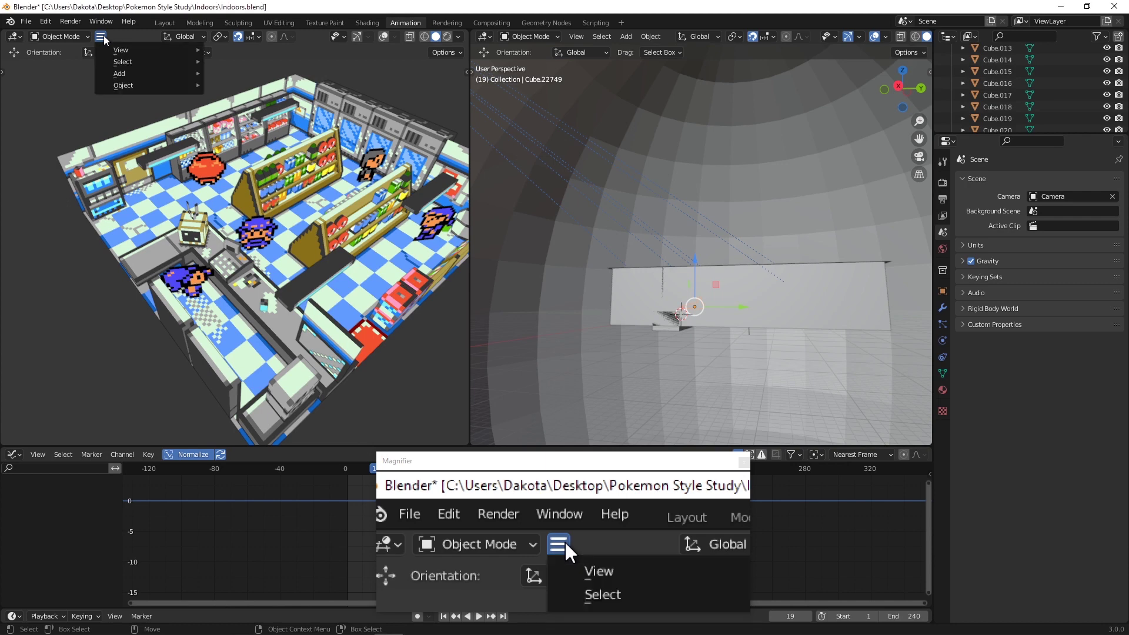
mouse_move(111, 50)
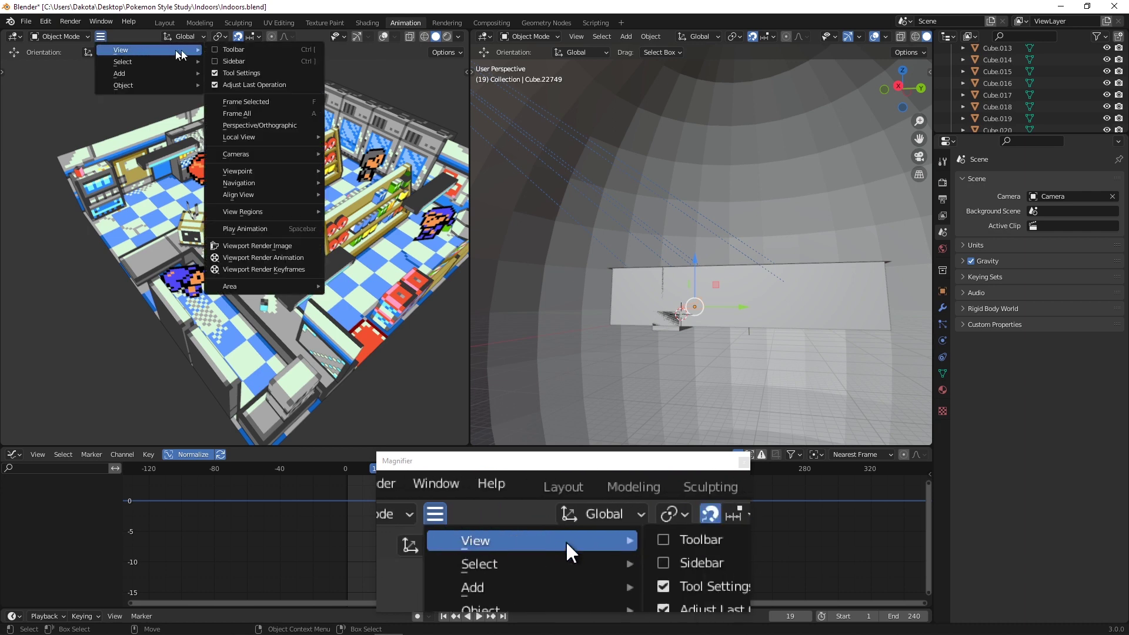
mouse_move(264, 185)
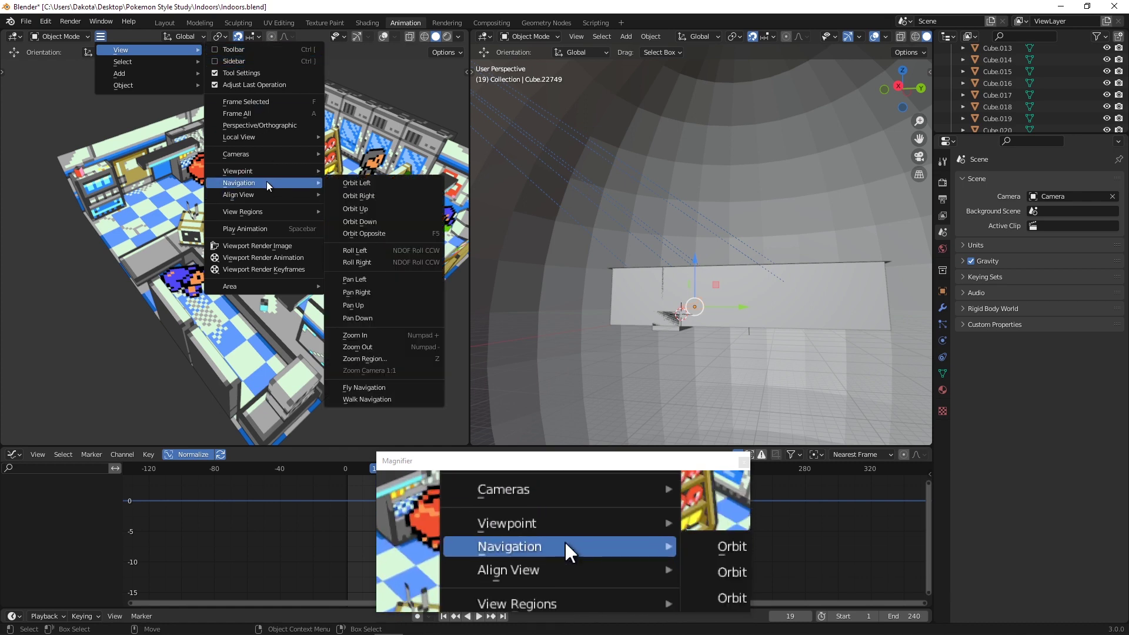
mouse_move(267, 155)
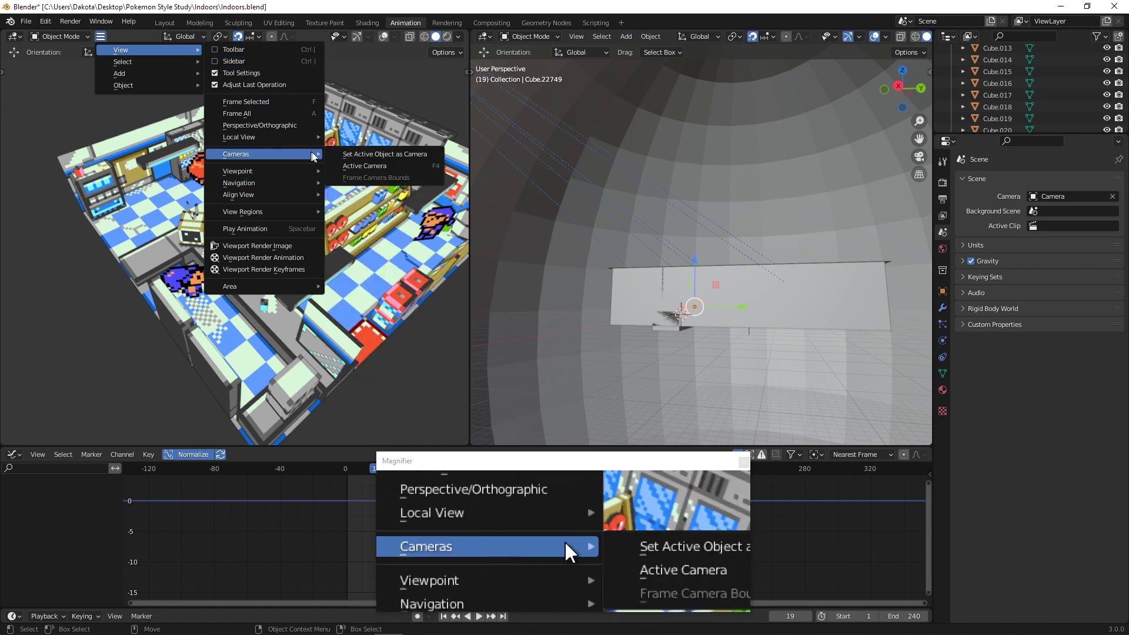
left_click(381, 171)
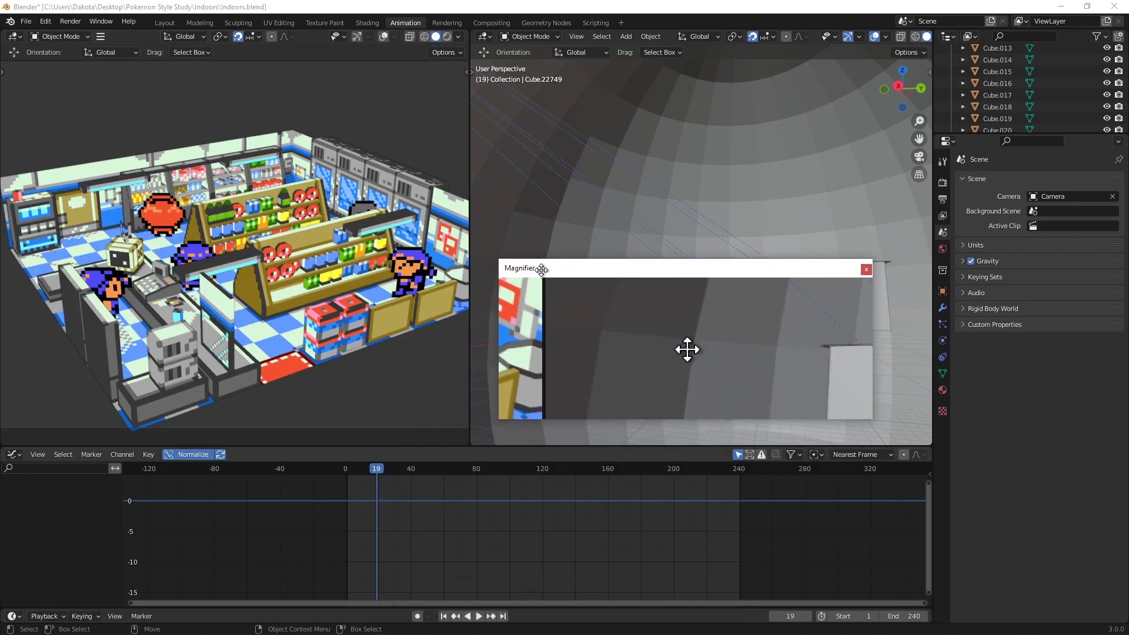
Step: Rewind to frame 0, orbit the right view, move the Magnifier aside, and widen the right viewport
left_click_drag(372, 478, 315, 507)
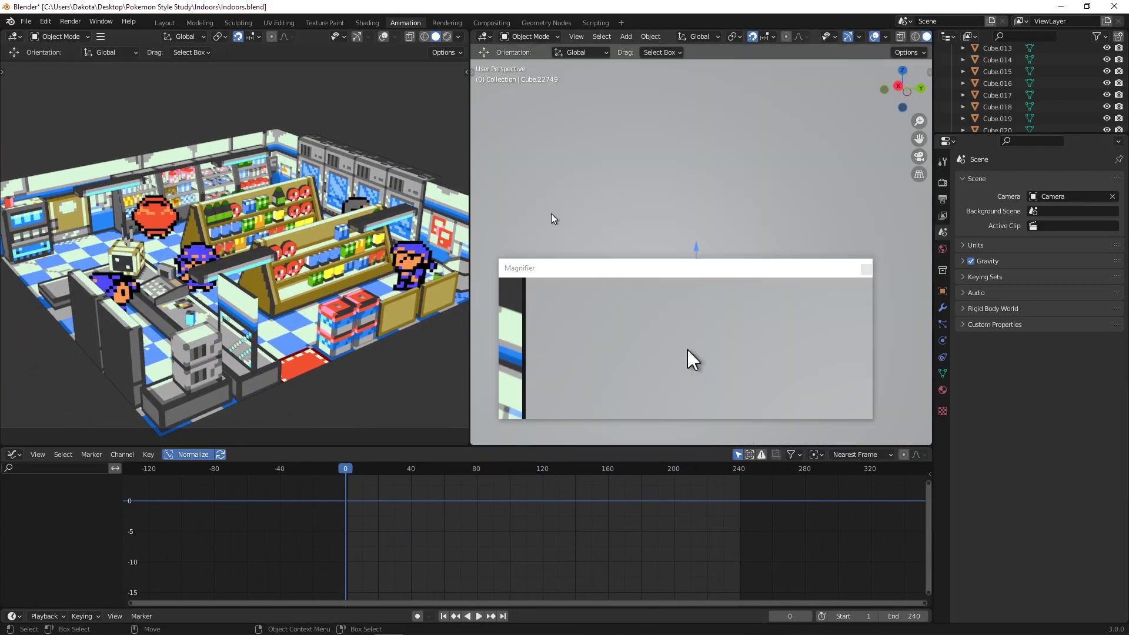
middle_click_drag(618, 199, 837, 97)
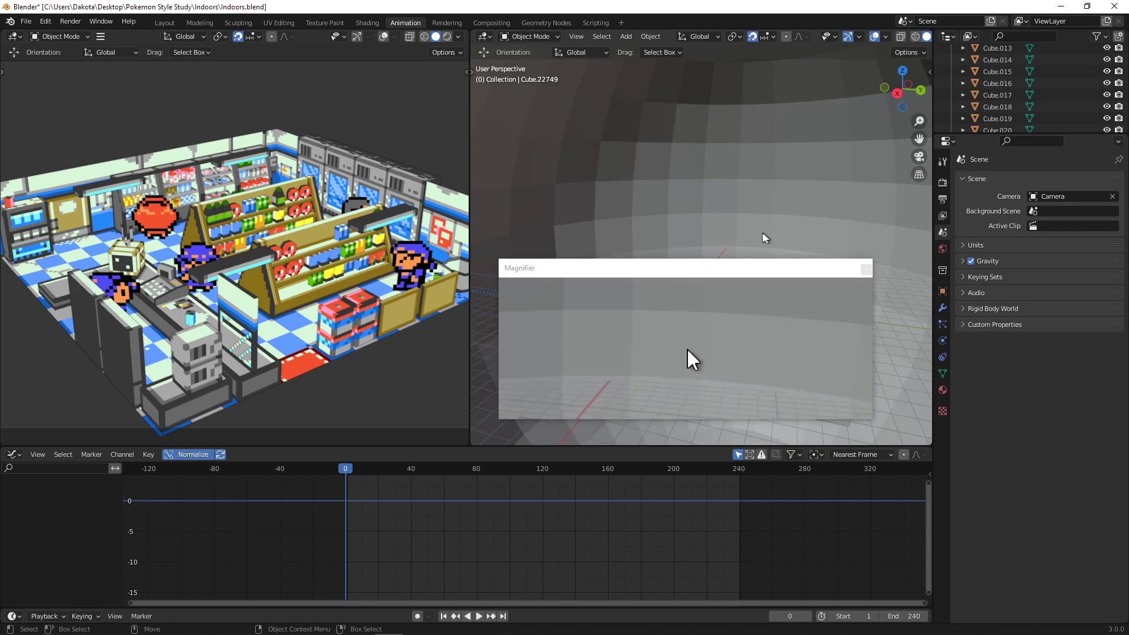
left_click_drag(739, 269, 859, 437)
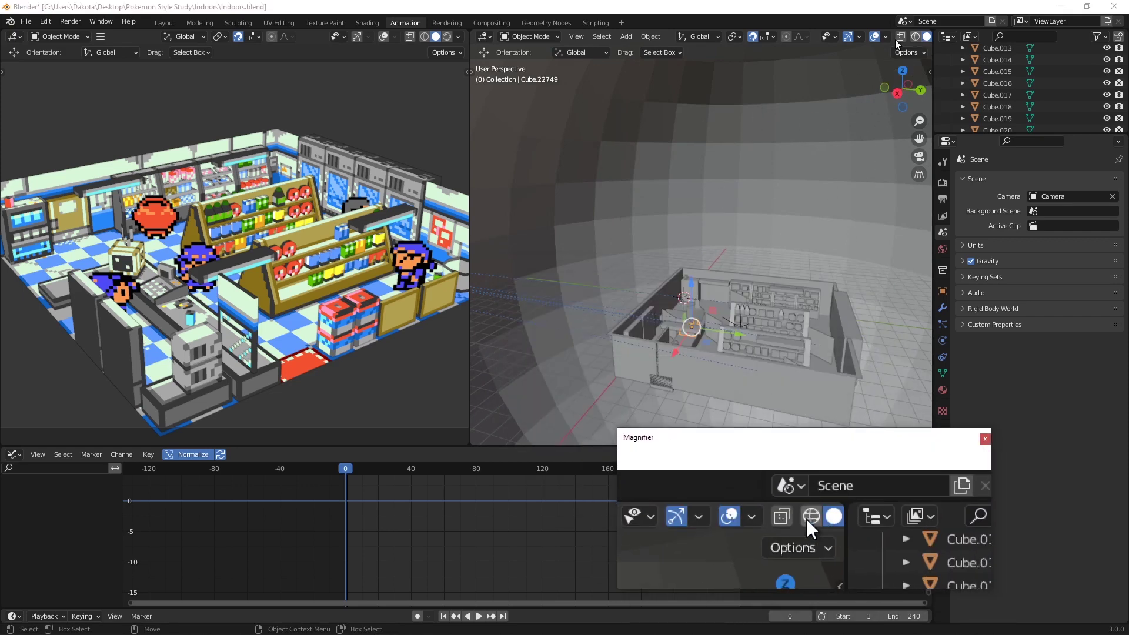
left_click_drag(470, 108, 440, 108)
Step: Enable Backface Culling in the right viewport's shading options and orbit to look down on the shop
left_click(922, 37)
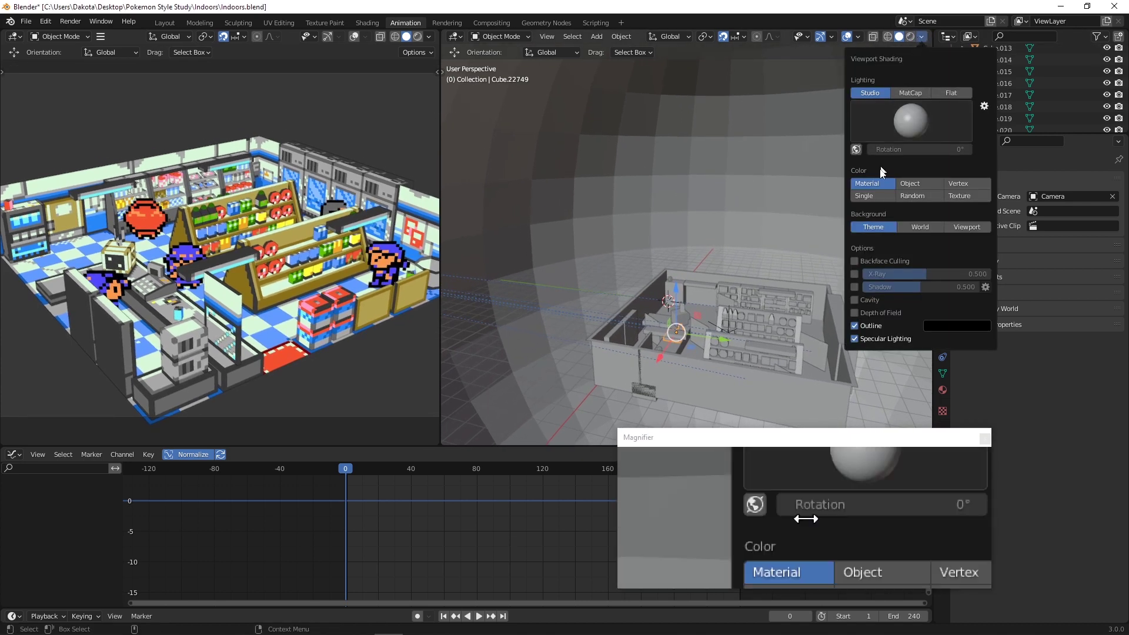
left_click(850, 261)
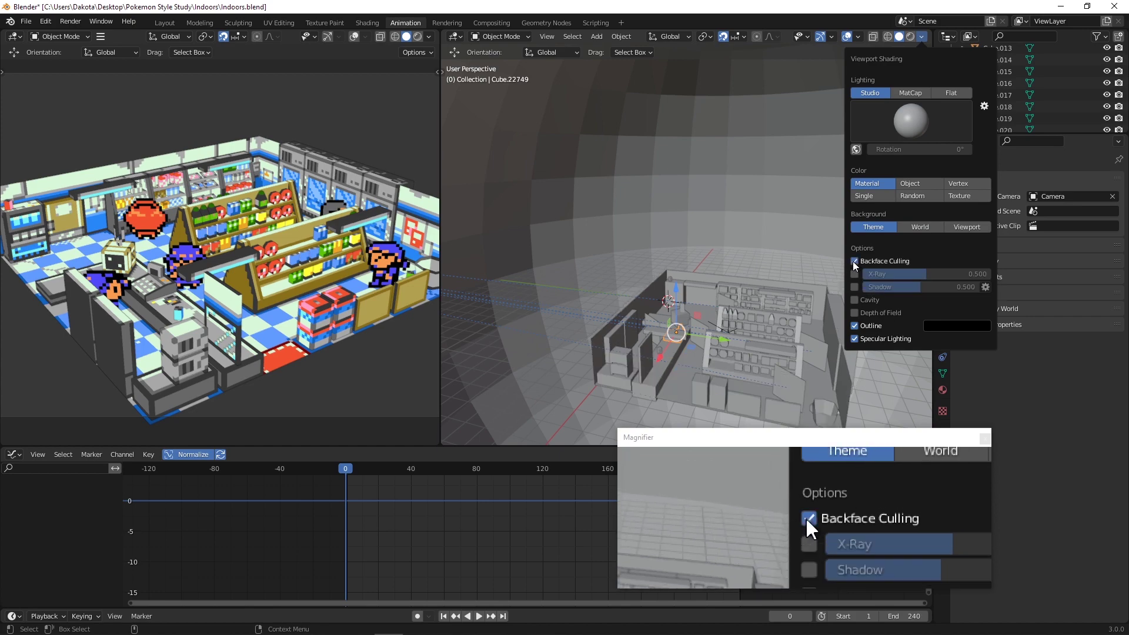
scroll(677, 277, "down", 4)
mouse_move(676, 276)
middle_mouse_down()
mouse_move(665, 203)
mouse_move(609, 213)
mouse_move(594, 229)
mouse_move(579, 223)
middle_mouse_up()
scroll(675, 277, "up", 2)
Step: Raise the scene camera straight up along Z, then scrub the turntable to check framing
left_click(605, 239)
key("g")
key("z")
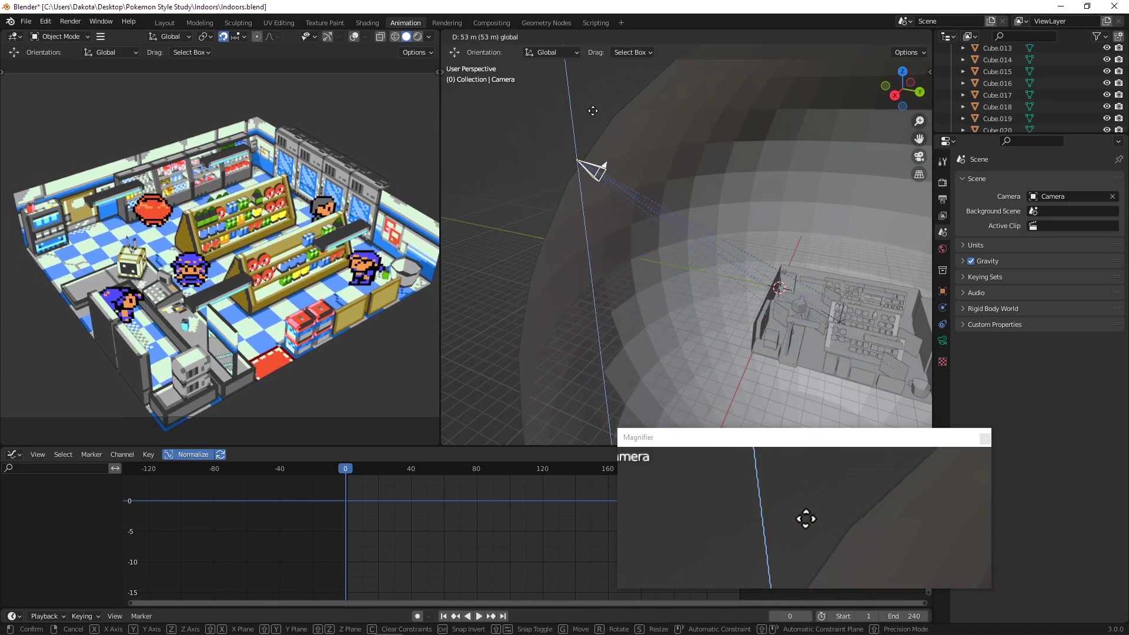
left_click(595, 118)
mouse_move(346, 469)
left_mouse_down()
mouse_move(754, 469)
mouse_move(347, 470)
left_mouse_up()
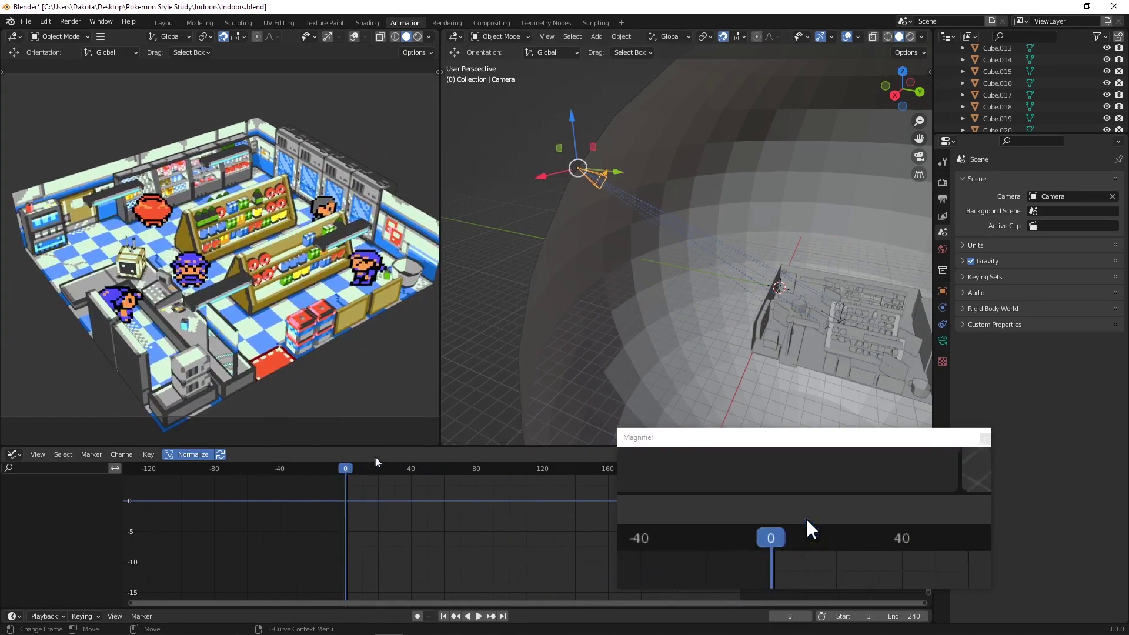
left_click_drag(634, 438, 562, 444)
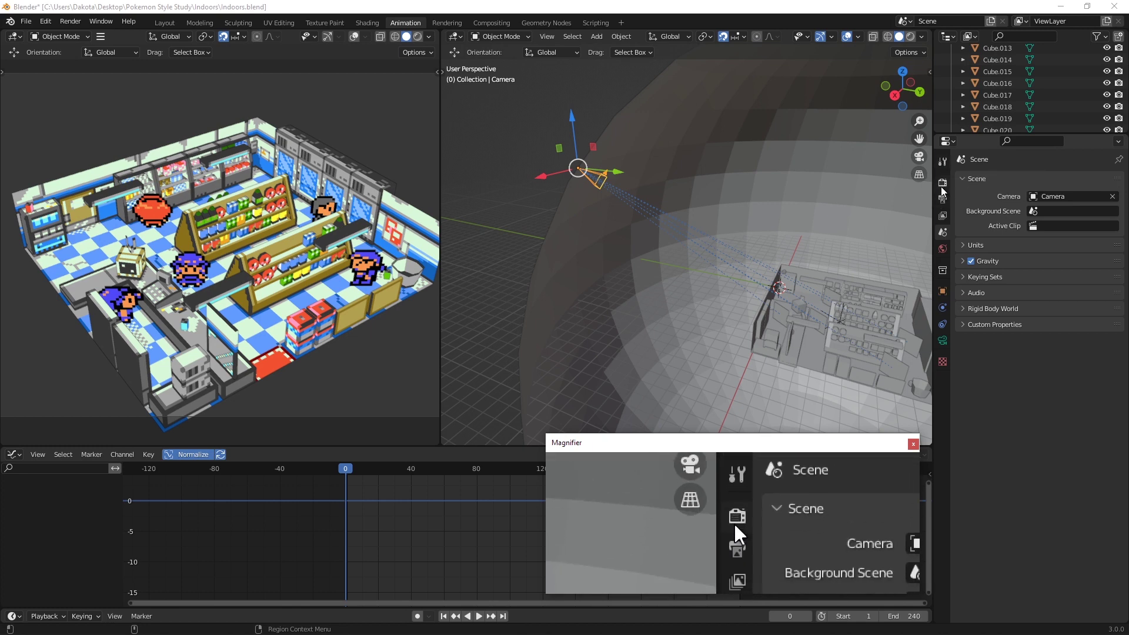
Step: Show the Render Properties with the Workbench engine settings
left_click(942, 183)
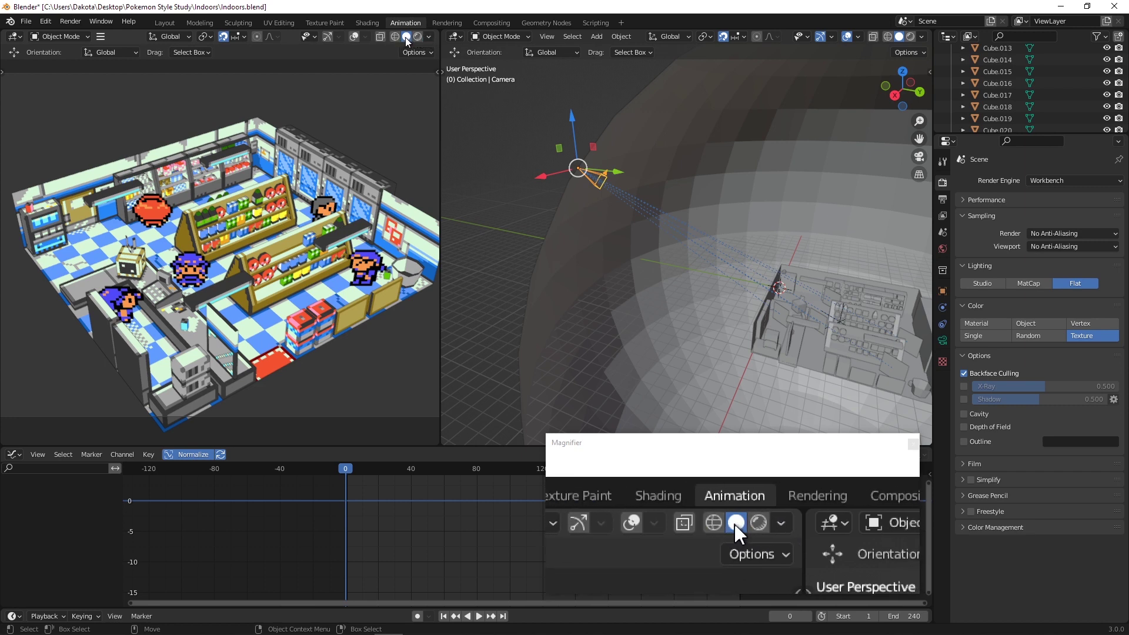
left_click(429, 37)
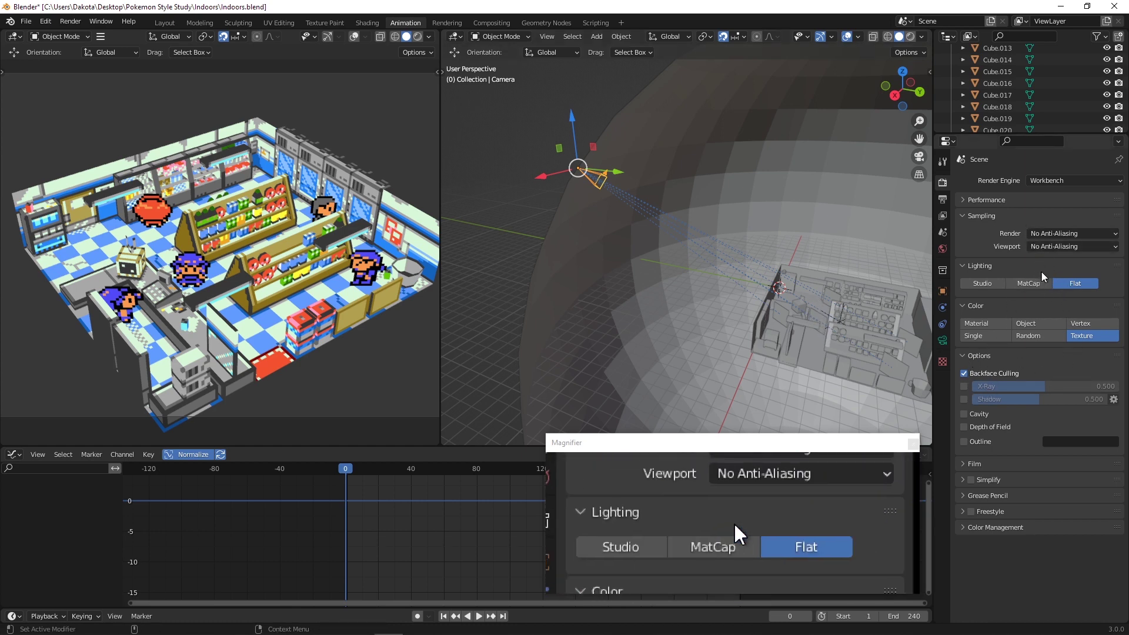
left_click(429, 36)
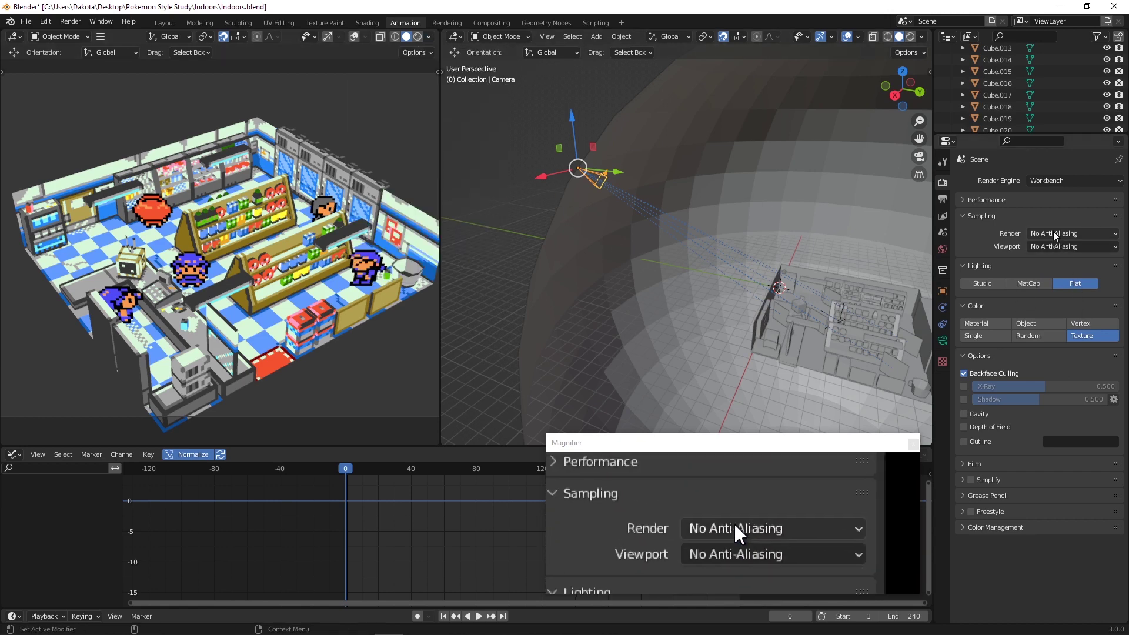
left_click(1053, 234)
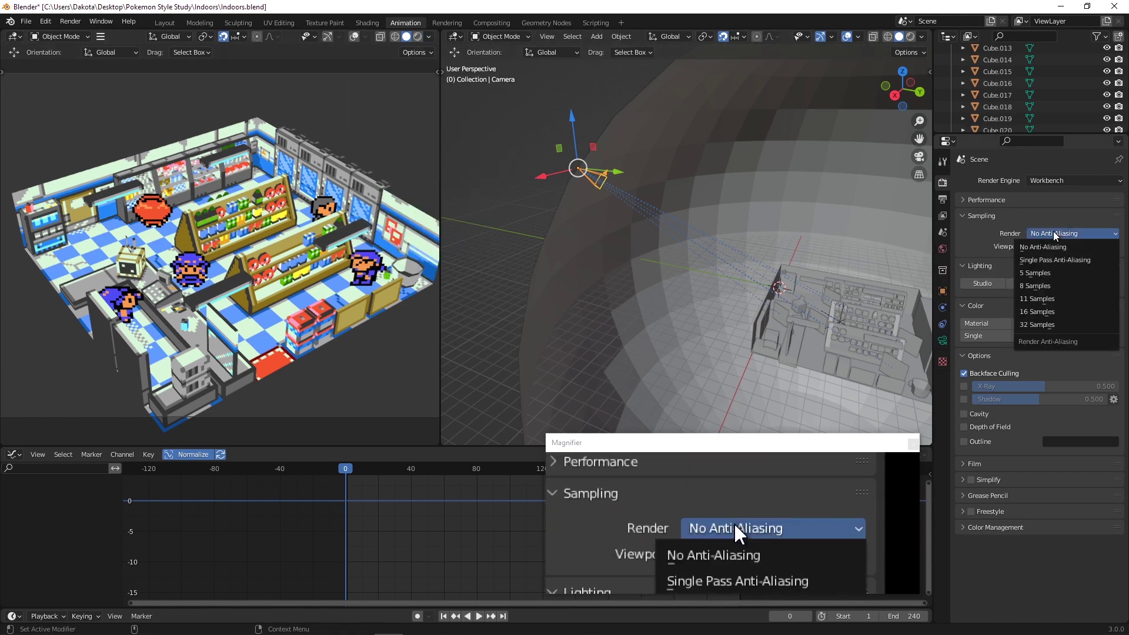
left_click(1053, 232)
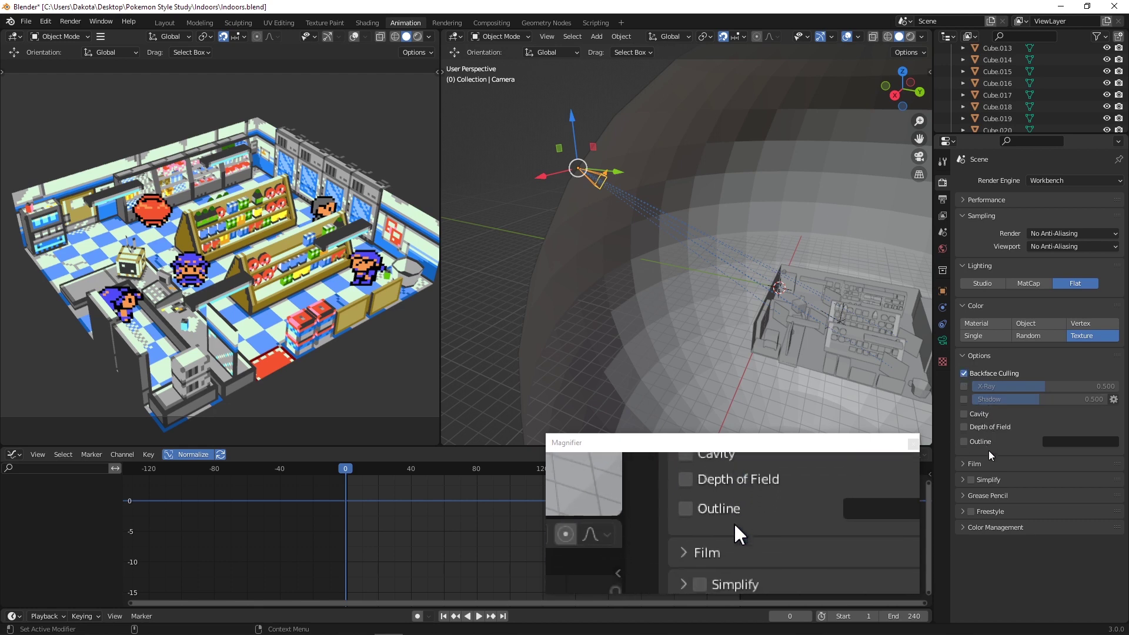
Step: Set Color Management to the Standard view transform with a Medium High Contrast look
left_click(963, 527)
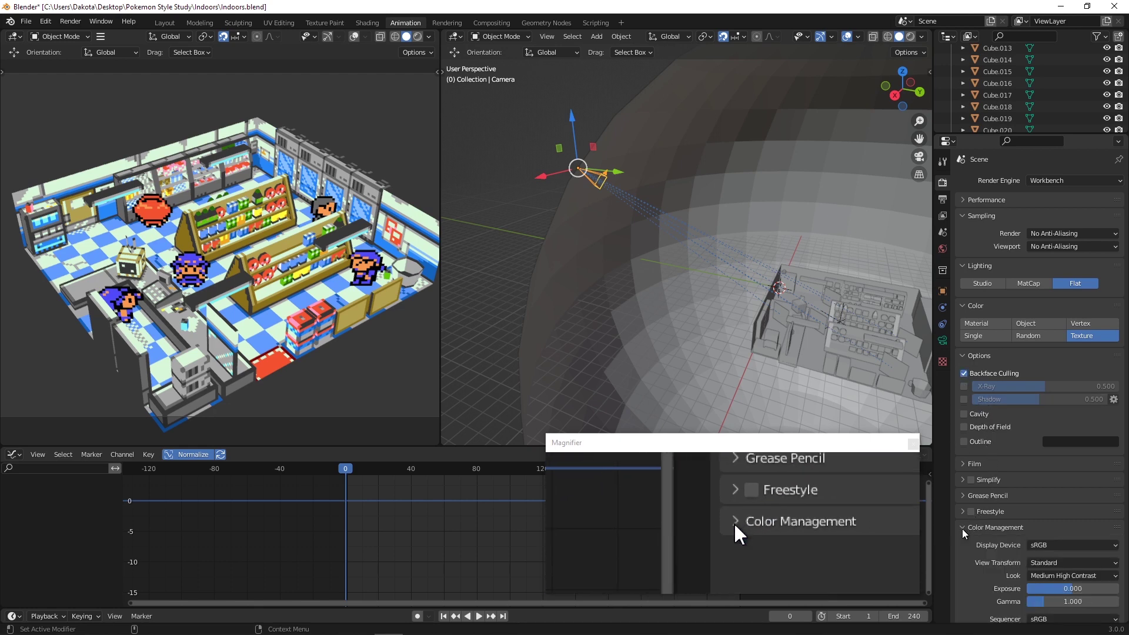
scroll(968, 528, "down", 1)
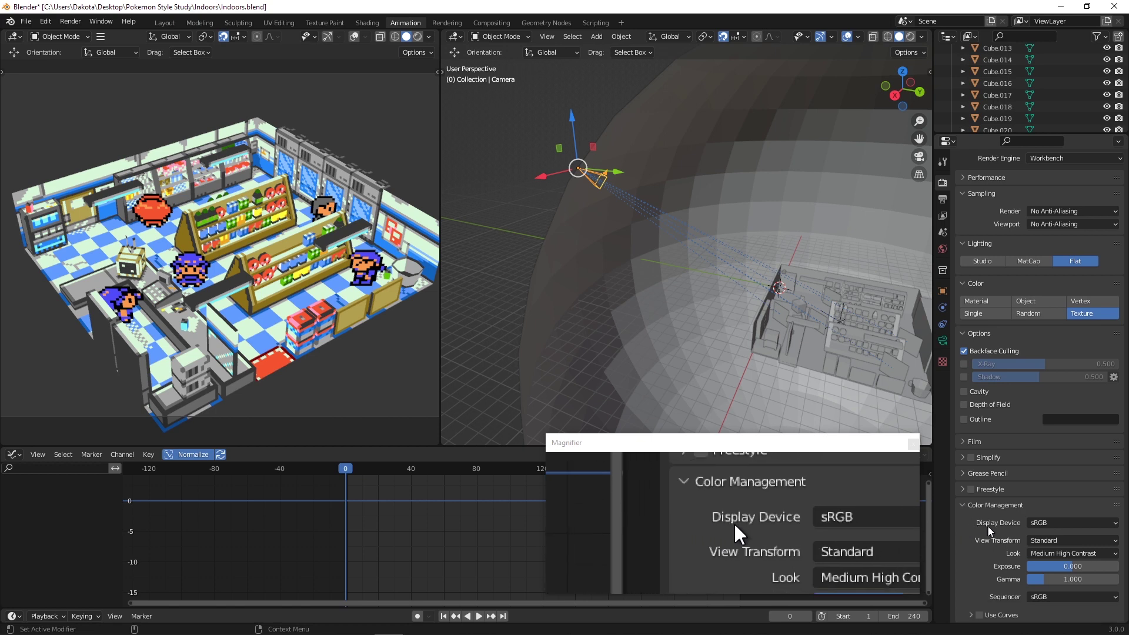
left_click(1044, 541)
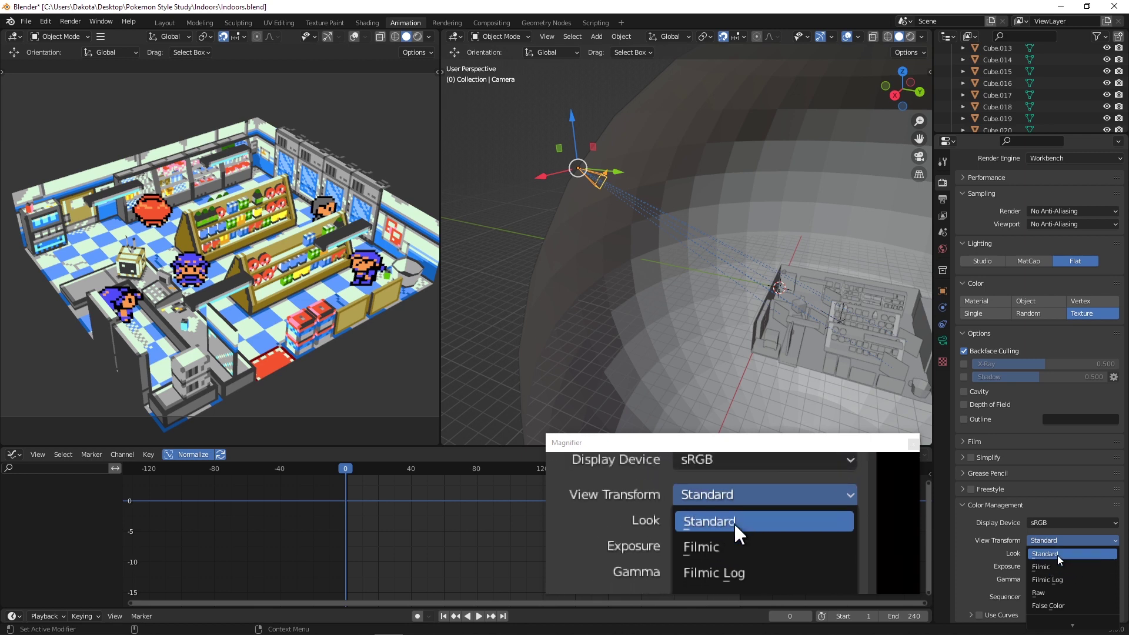
left_click(1058, 555)
left_click(1053, 555)
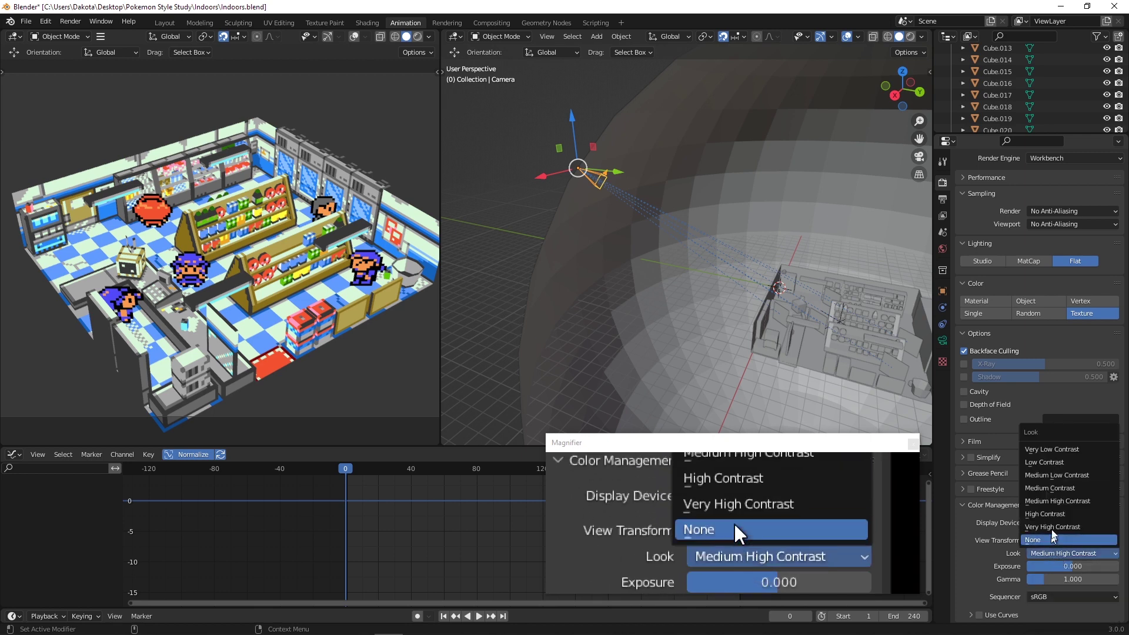
left_click(1057, 502)
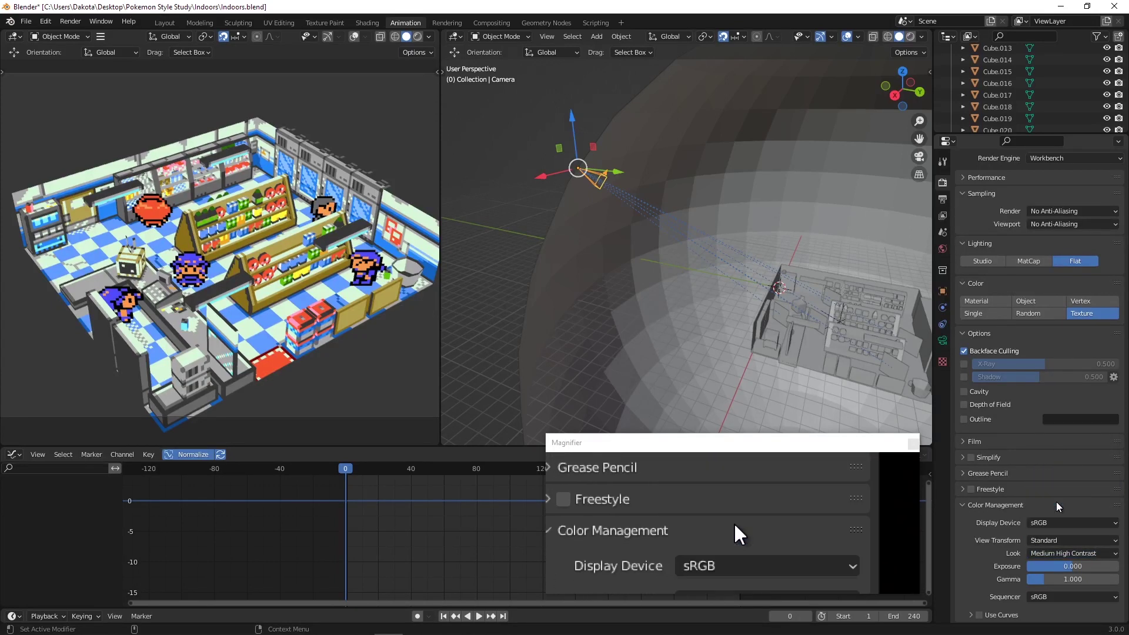
Step: Show the Output Properties: 640×480, 24 fps, frames 1–240
left_click(943, 200)
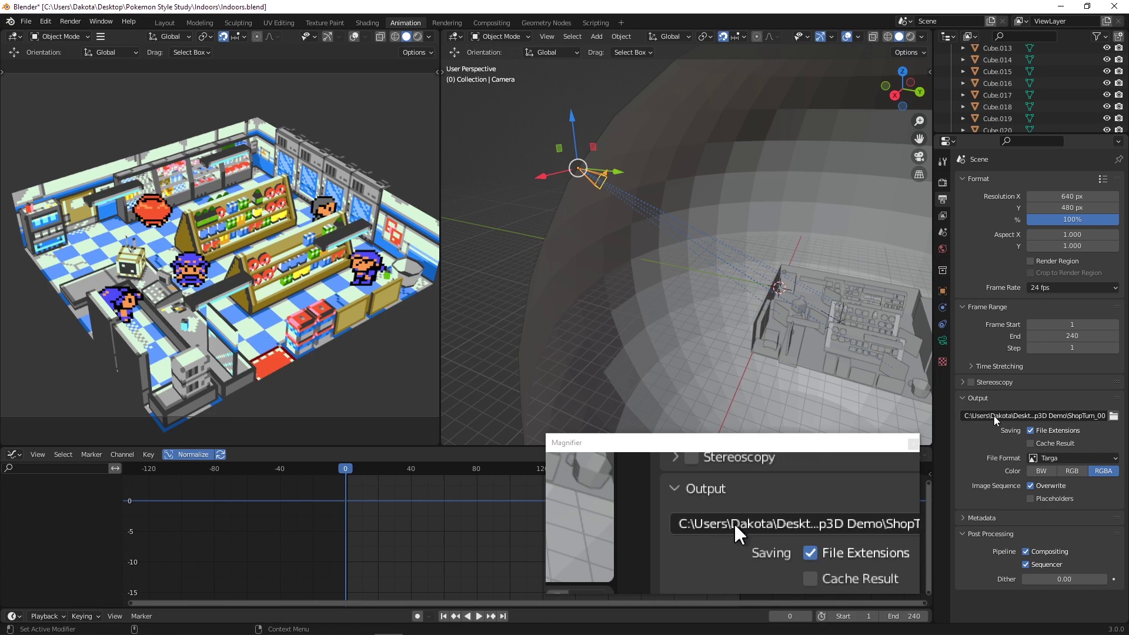
Step: Point the render output path to Pokemon Style Study\Indoors, keeping the ShopTurn_00 prefix
left_click(1064, 416)
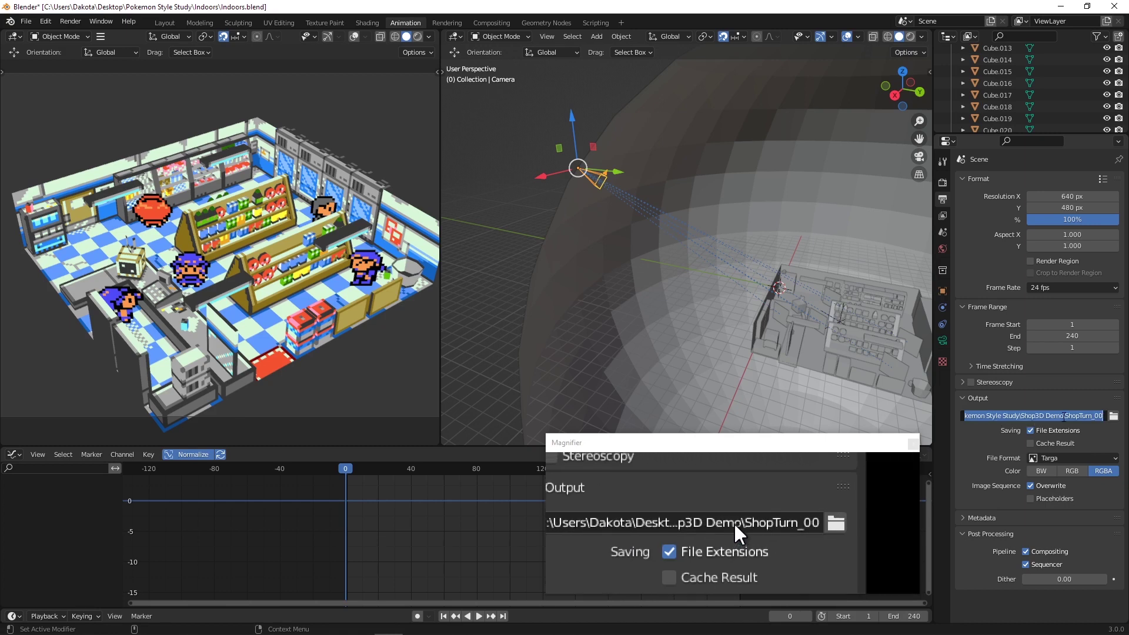
mouse_move(1063, 416)
left_mouse_down()
mouse_move(1105, 417)
mouse_move(1061, 419)
left_mouse_up()
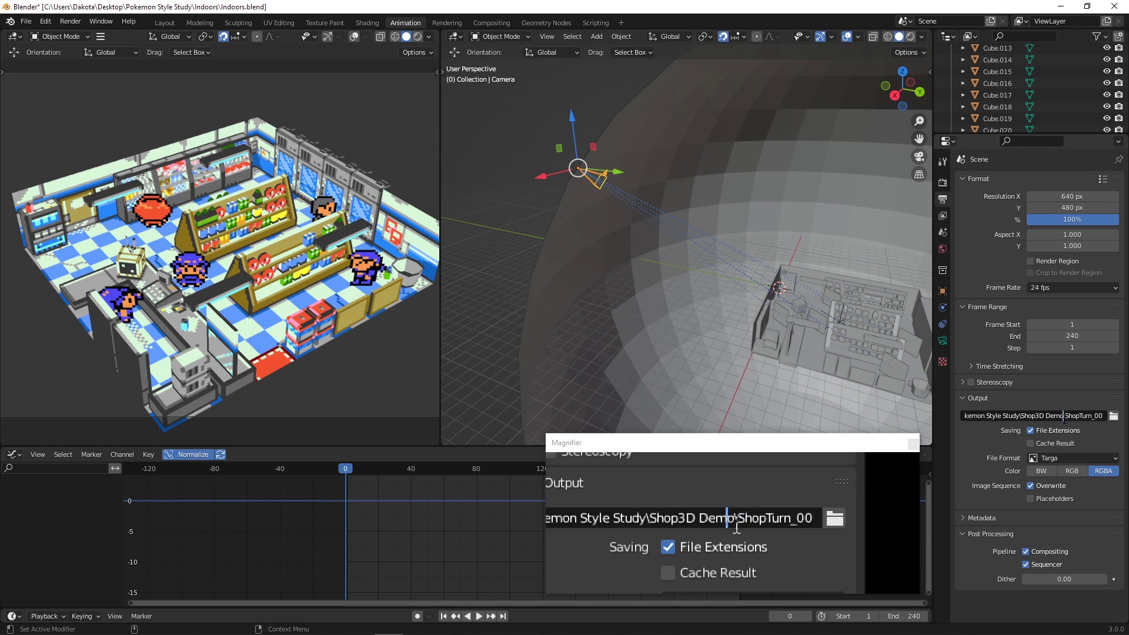
left_click(1113, 416)
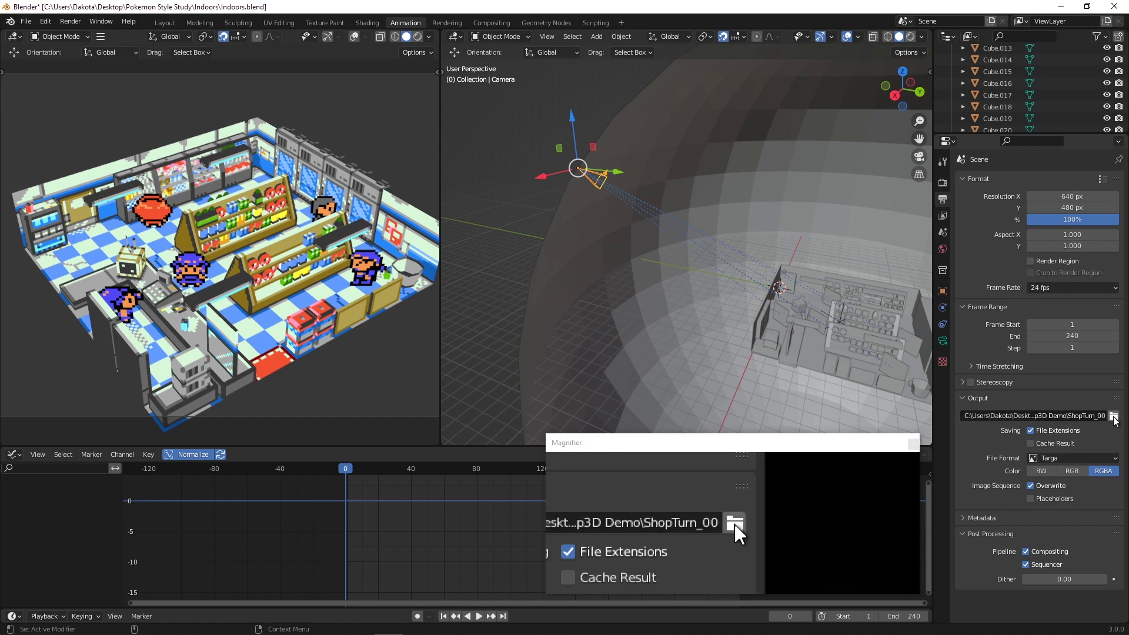
left_click(1113, 416)
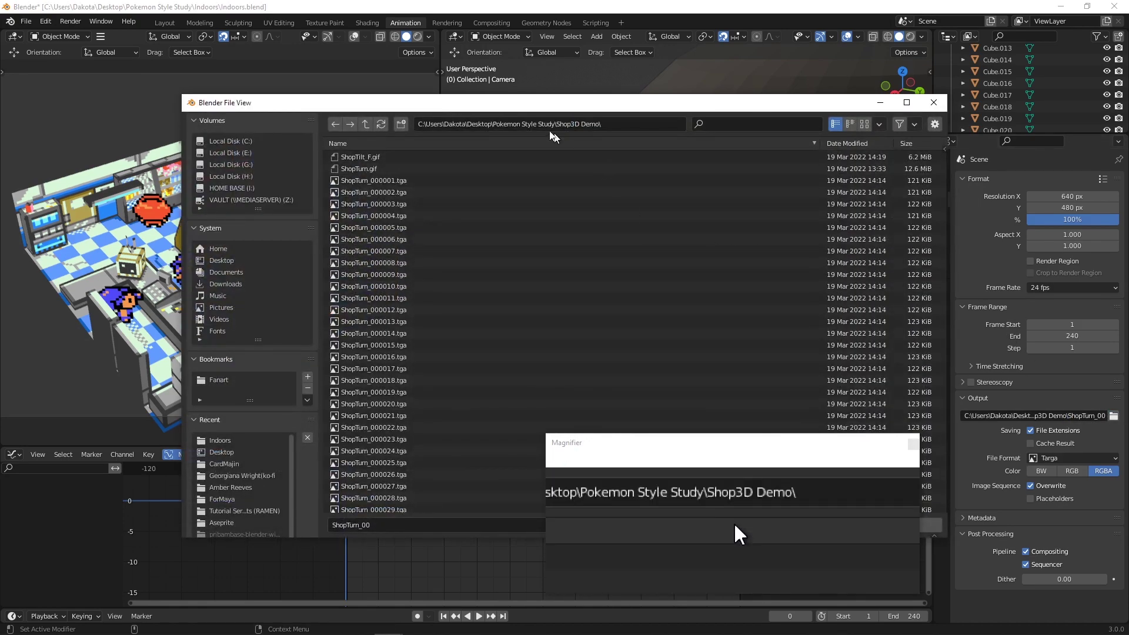
left_click(365, 124)
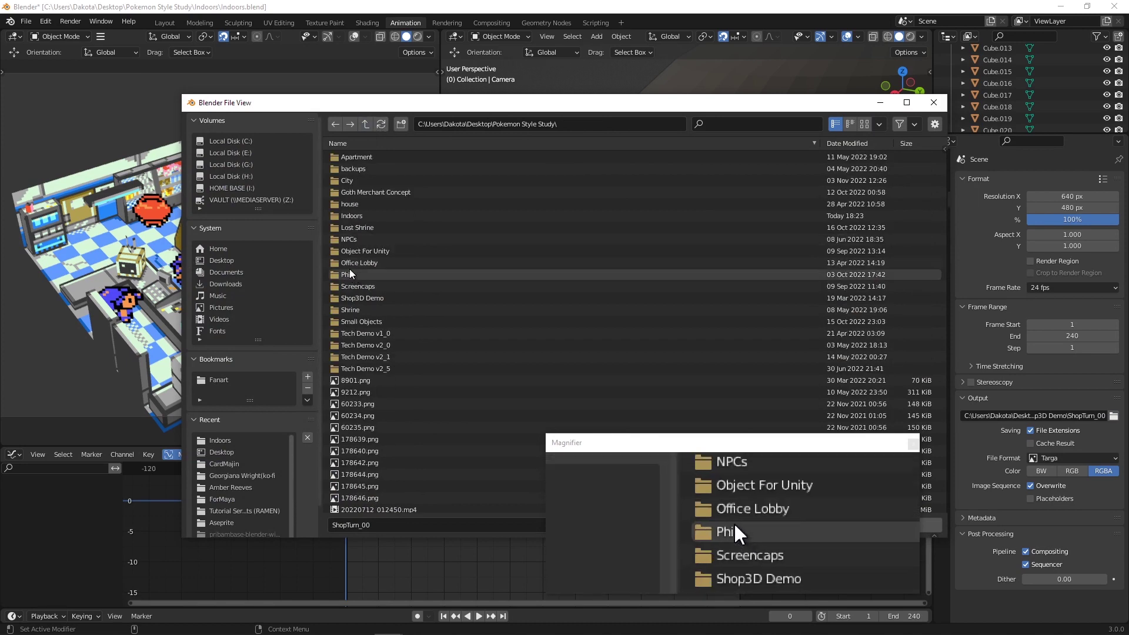
left_click(350, 215)
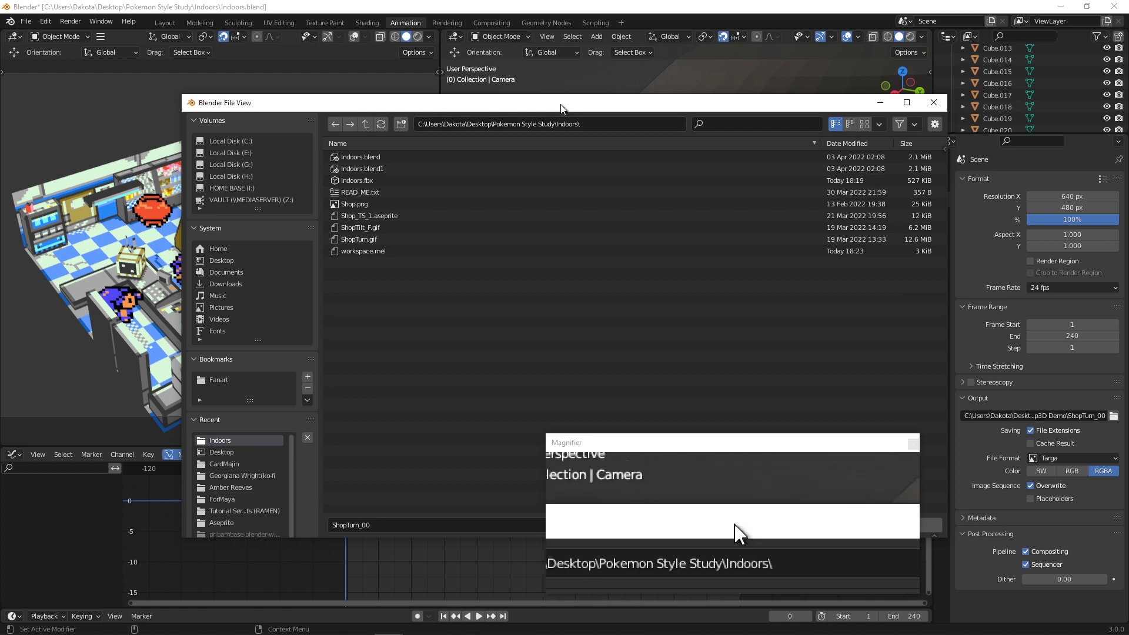
left_click_drag(560, 104, 410, 40)
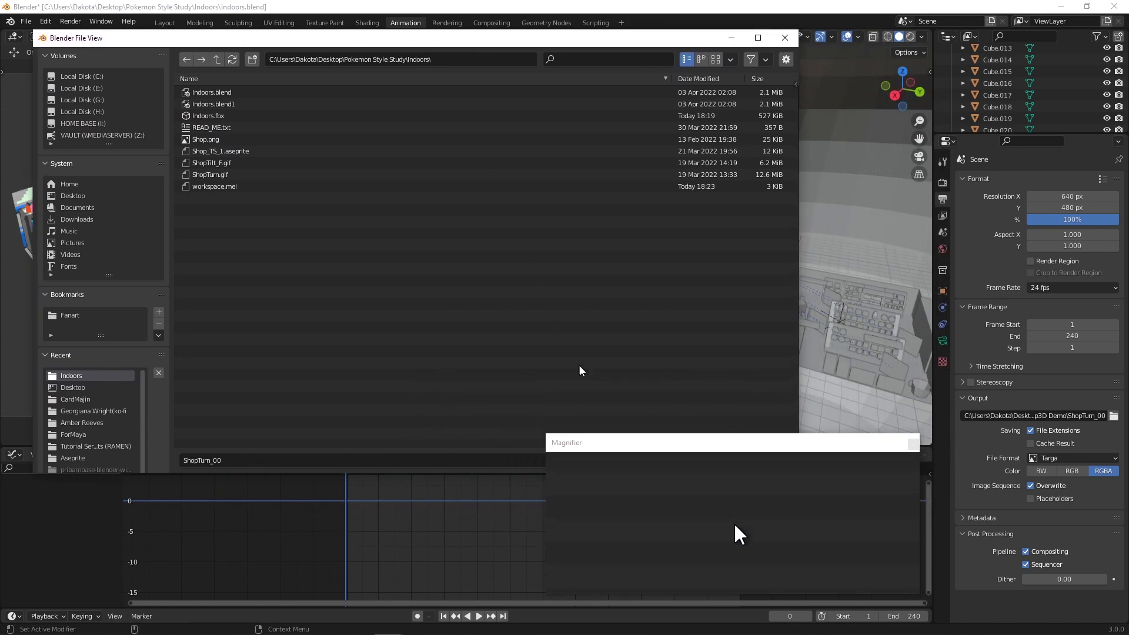
left_click_drag(638, 439, 647, 496)
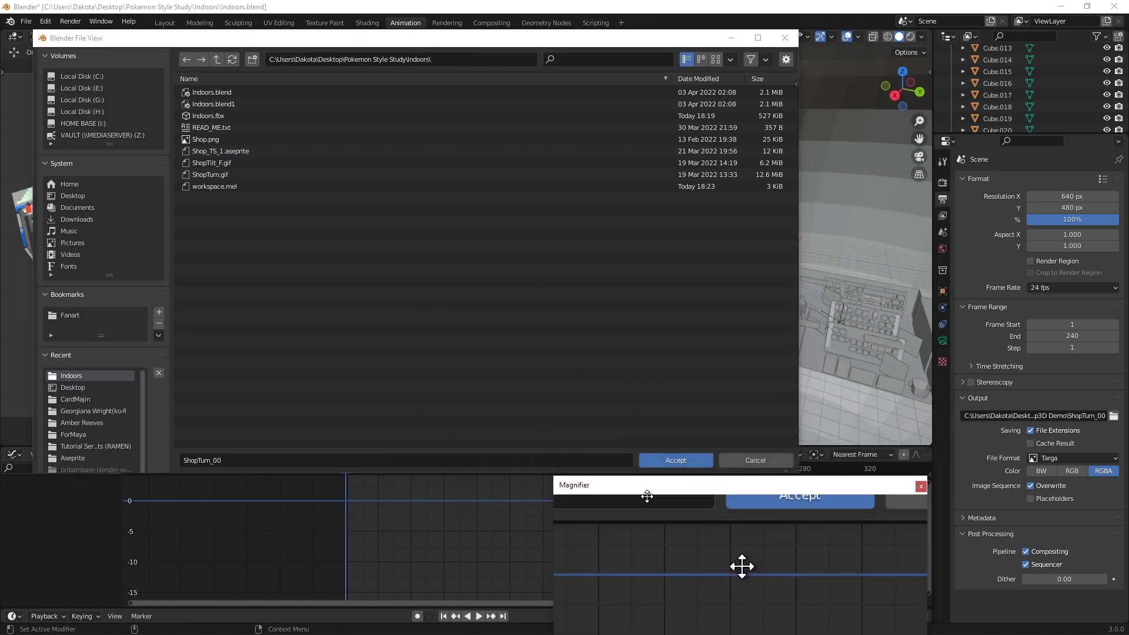
left_click(676, 460)
left_click_drag(671, 480, 649, 425)
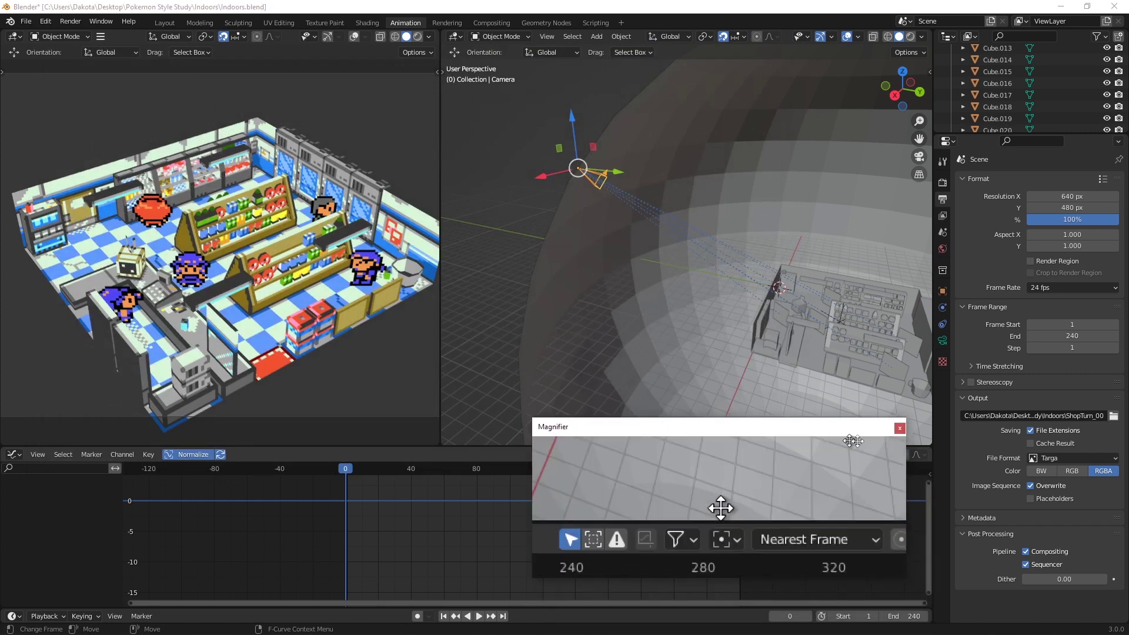
left_click(1082, 418)
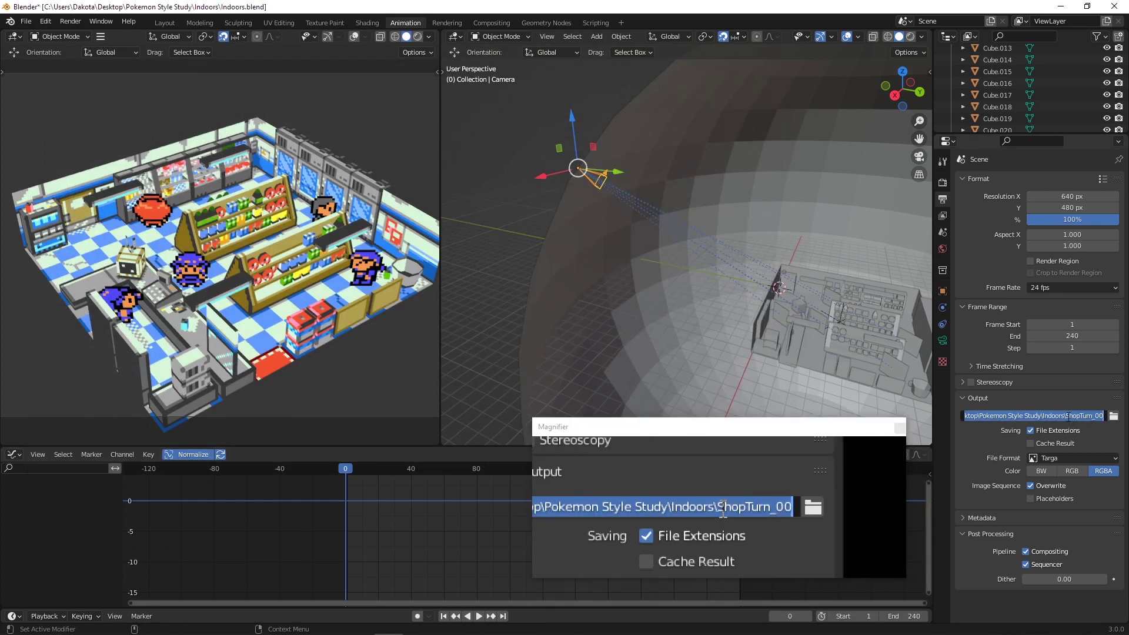
Step: Switch the output File Format from Targa to FFmpeg Video and expand the Encoding settings
left_click_drag(1066, 416, 1104, 419)
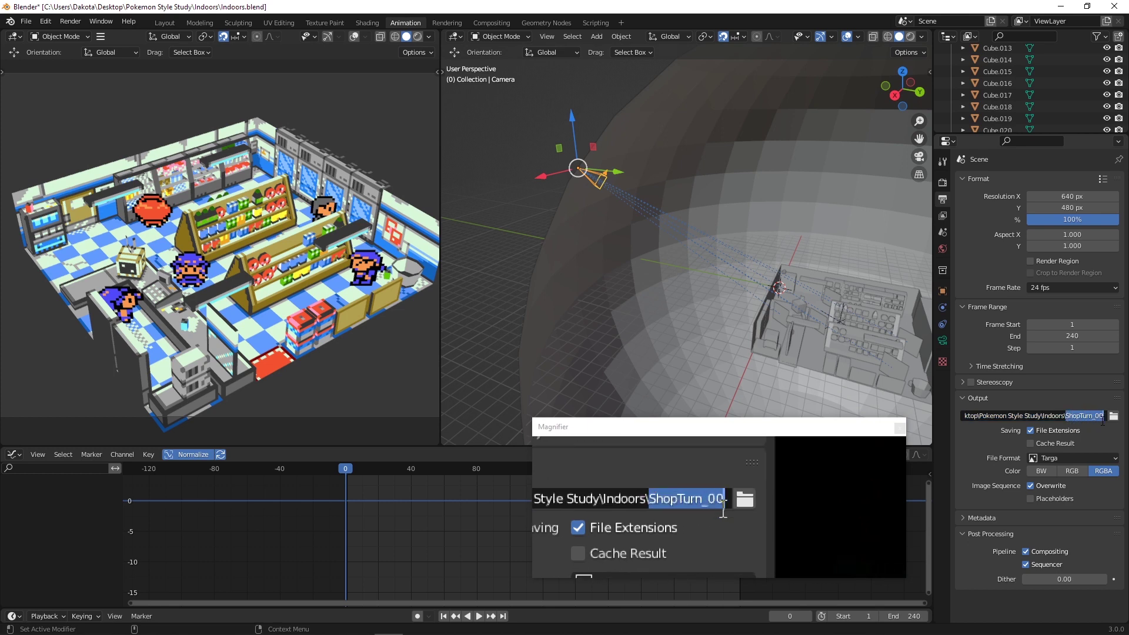
left_click(1077, 419)
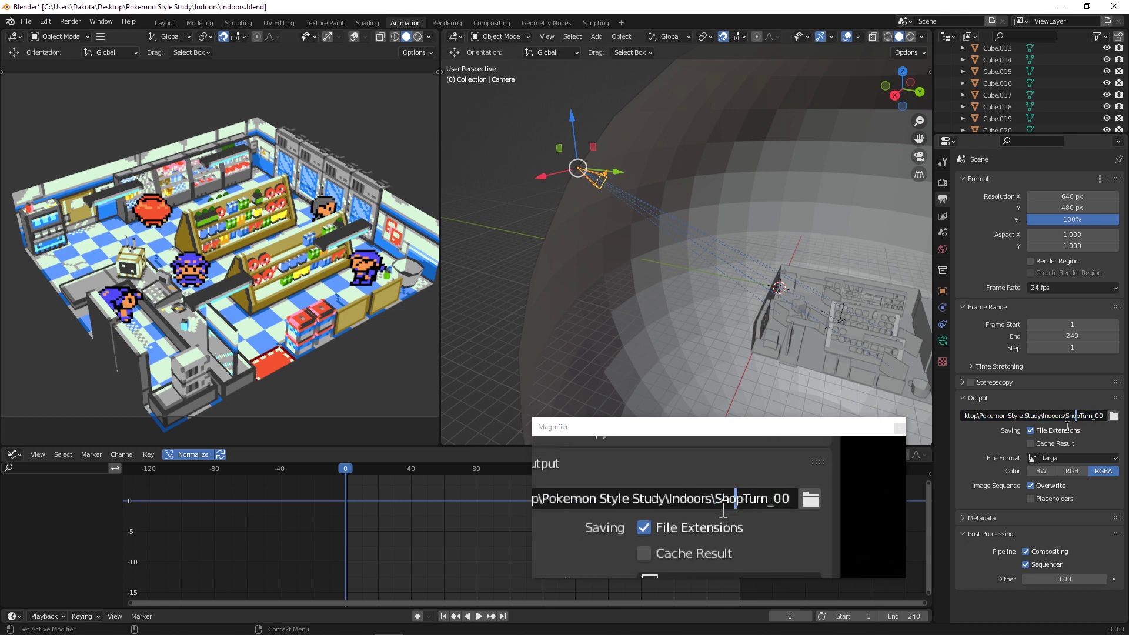
left_click(1051, 460)
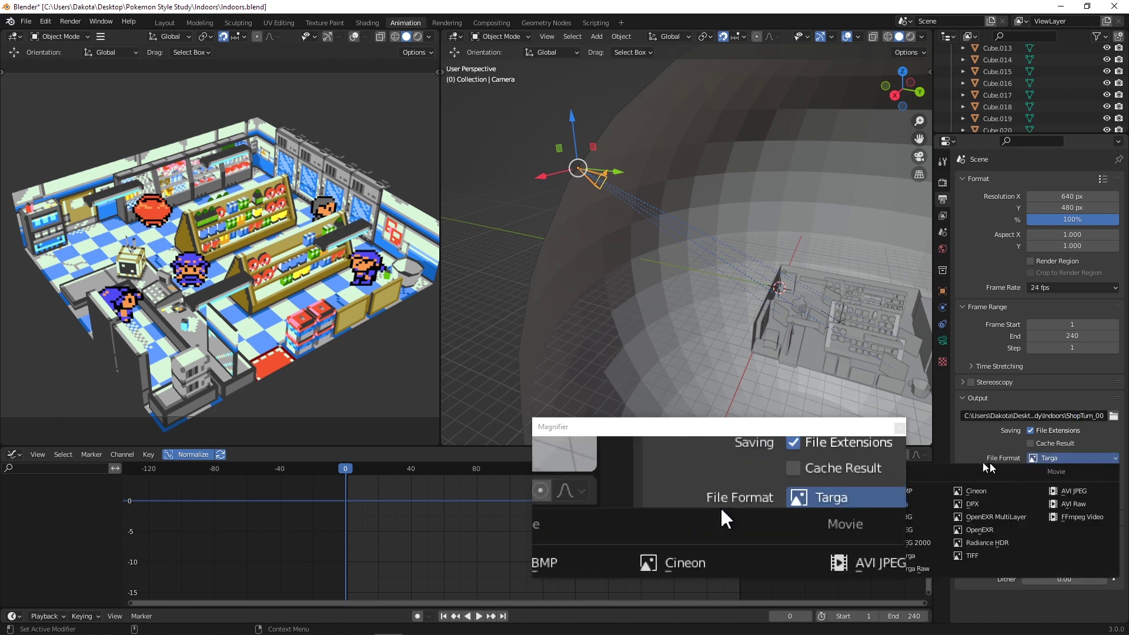
left_click_drag(843, 427, 782, 424)
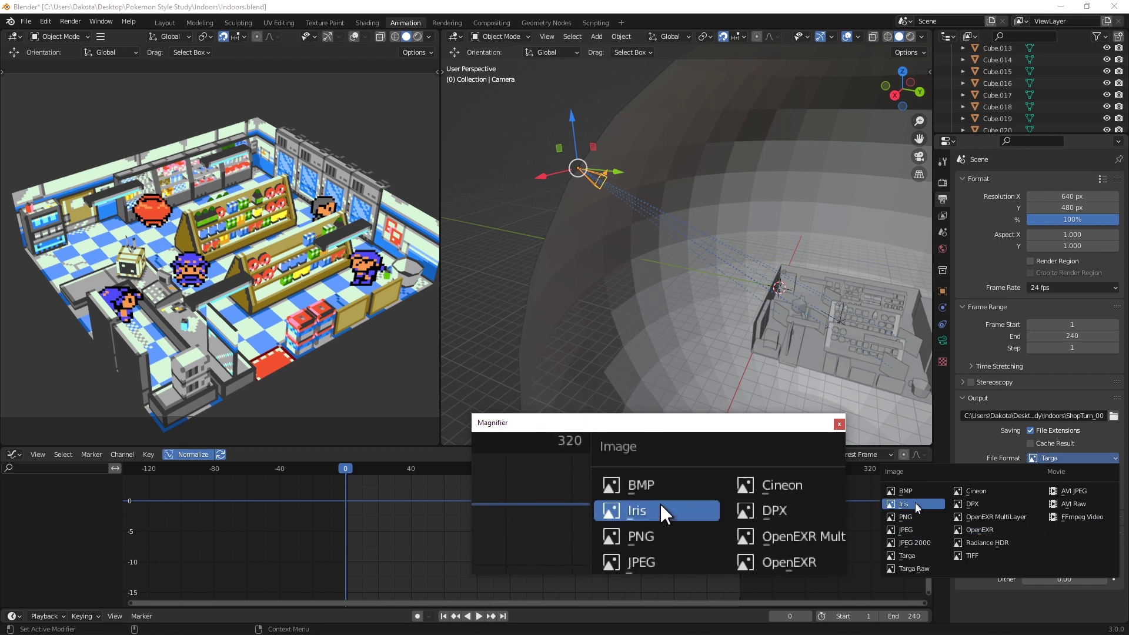
left_click(1088, 523)
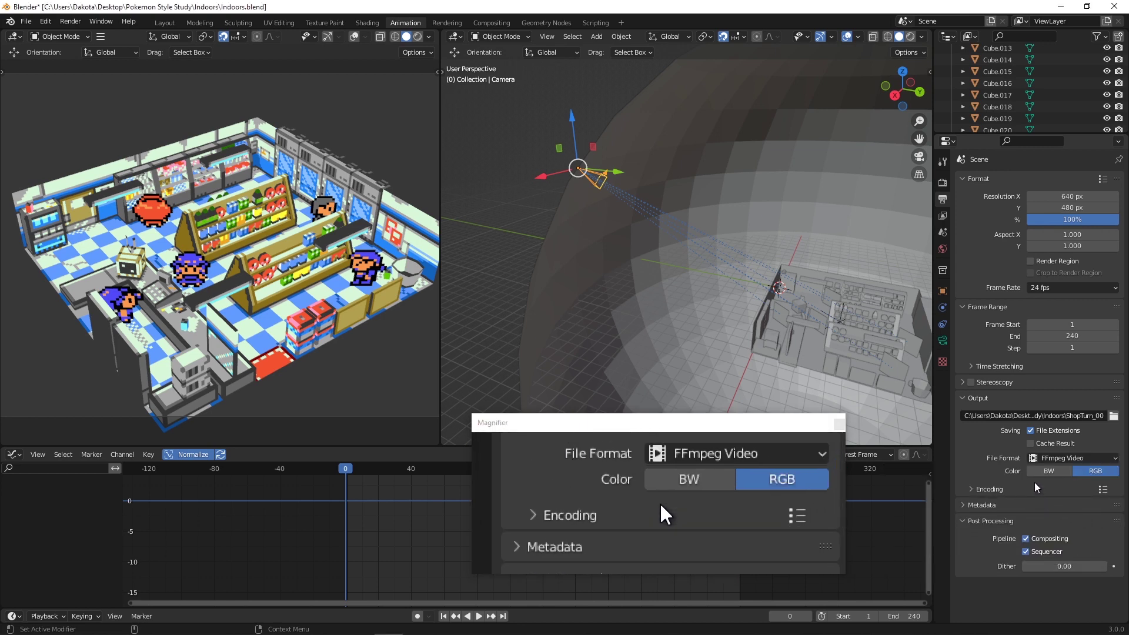
left_click(1039, 458)
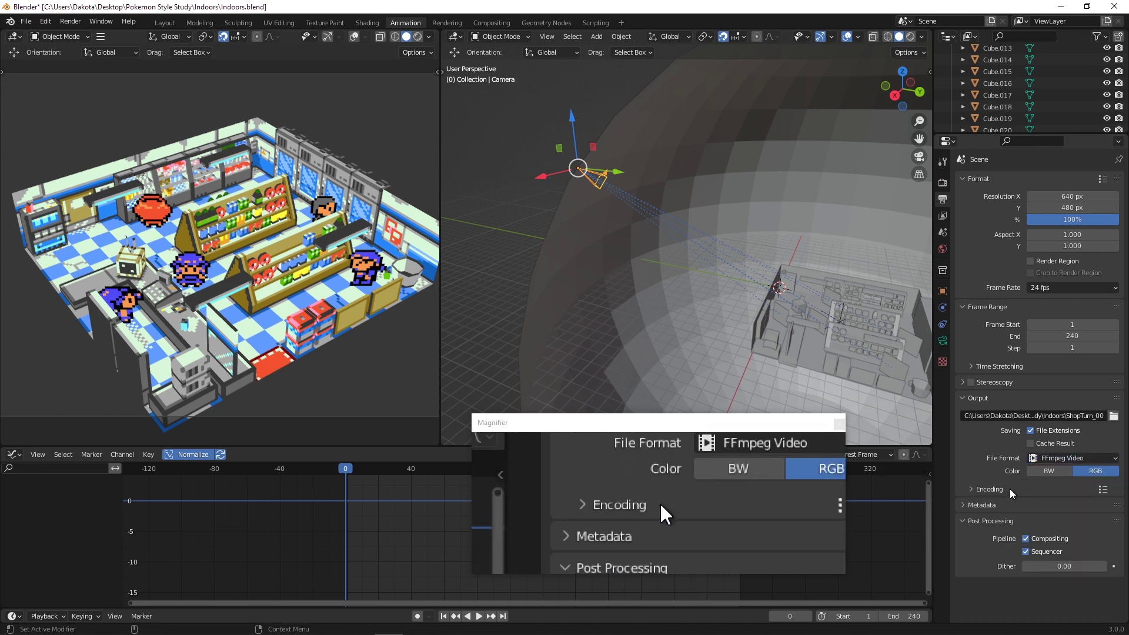
left_click(976, 491)
Step: Choose the MPEG-4 container and Perceptually Lossless output quality, and drag Keyframe Interval down to 12
left_click(1044, 507)
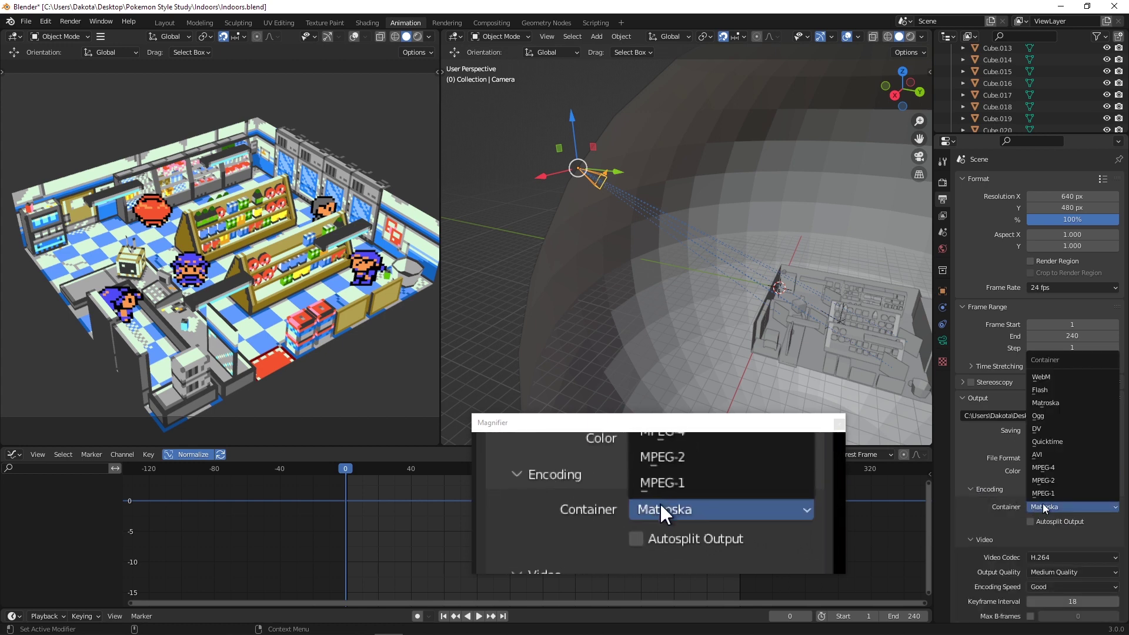
left_click(1066, 469)
scroll(1041, 500, "down", 3)
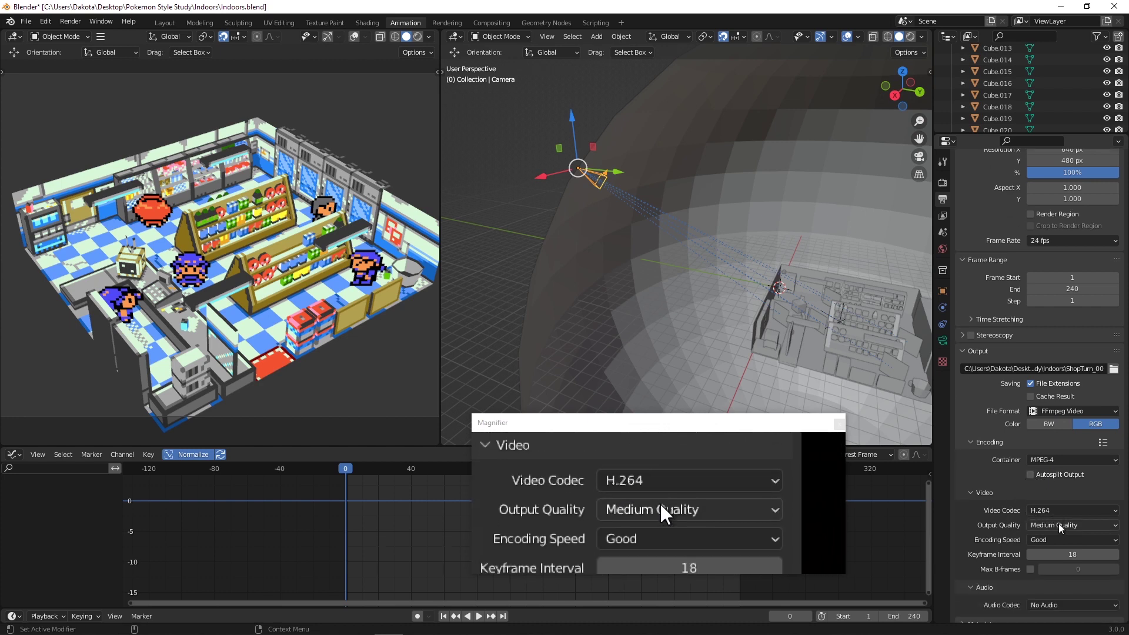
left_click(1060, 525)
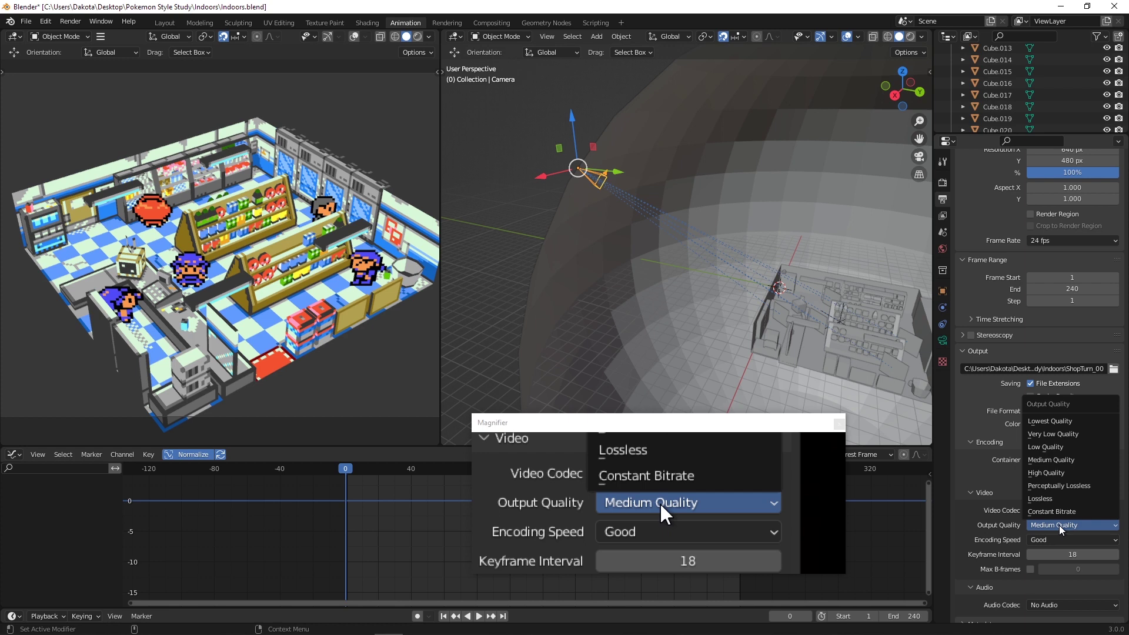
left_click(1045, 486)
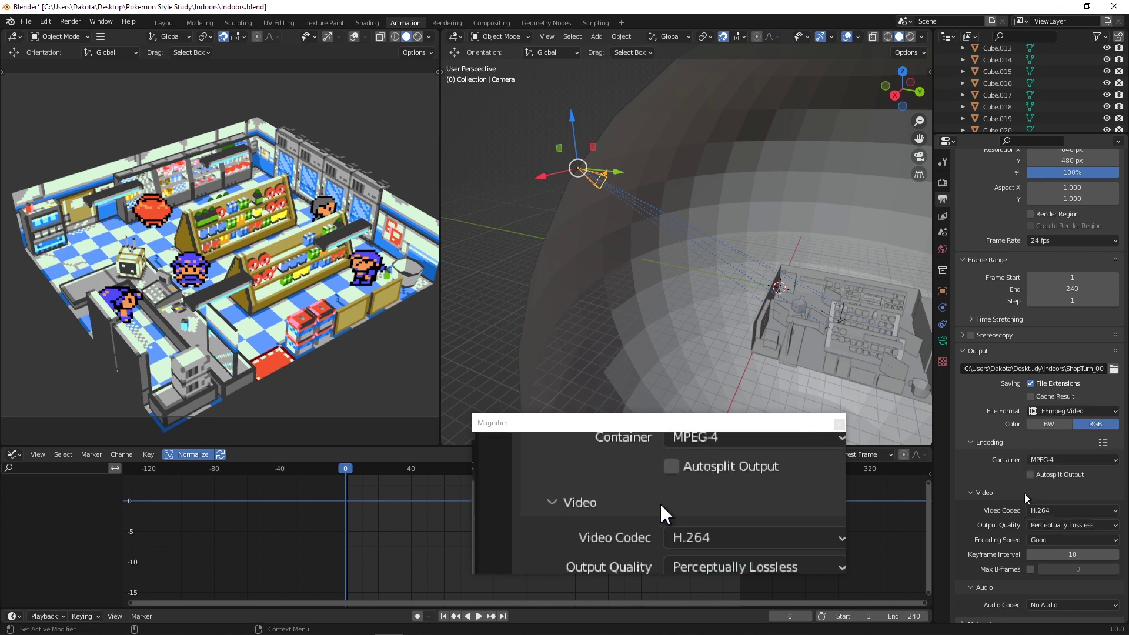
scroll(1026, 500, "down", 1)
left_click(1030, 531)
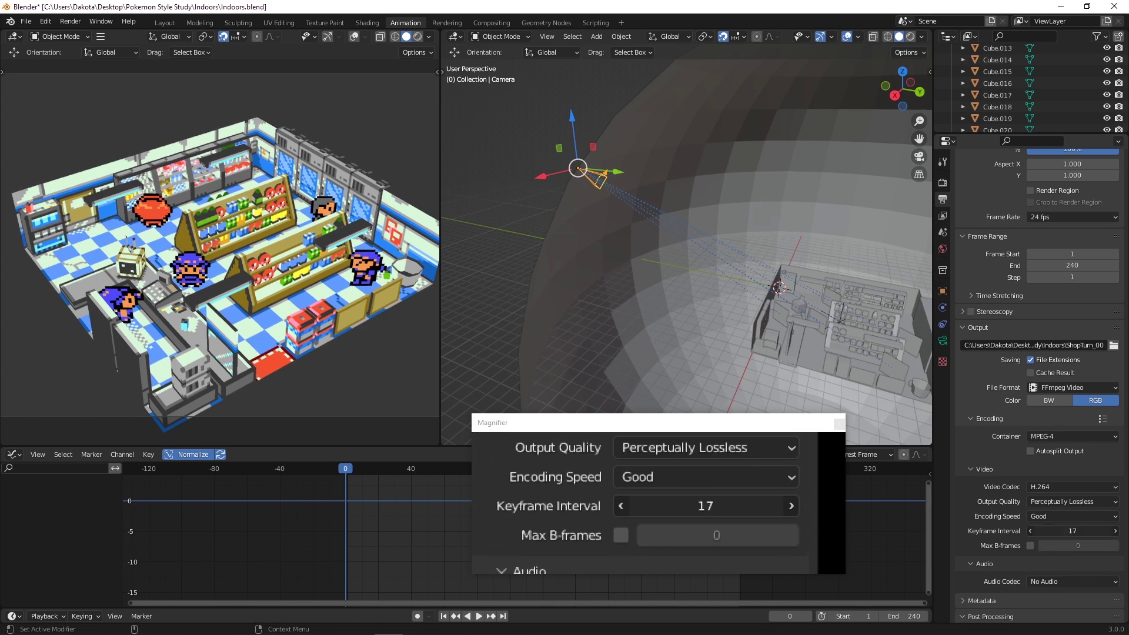
left_click_drag(1042, 530, 1051, 530)
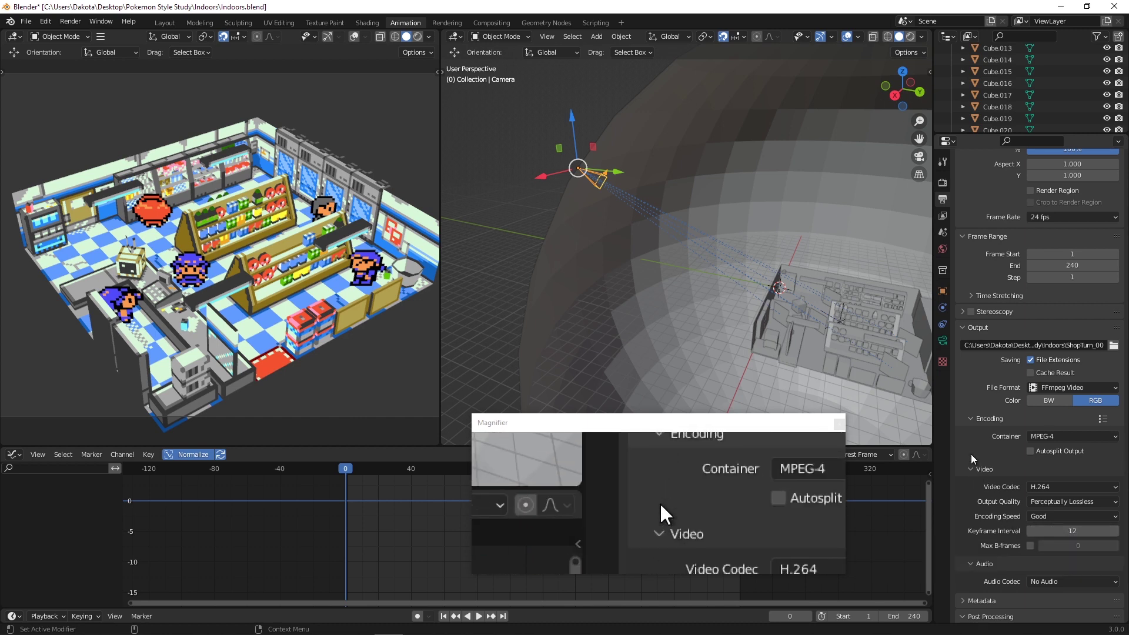
scroll(972, 458, "down", 2)
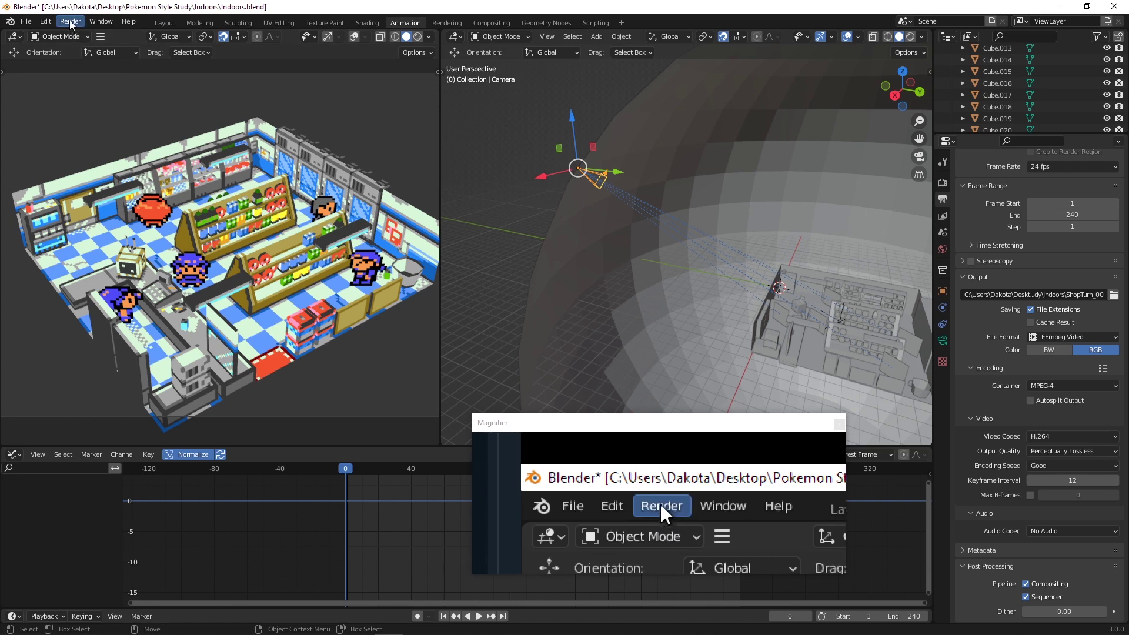
Step: Save the scene with Ctrl+S, render a single test frame, then close the render window
key("ctrl+s")
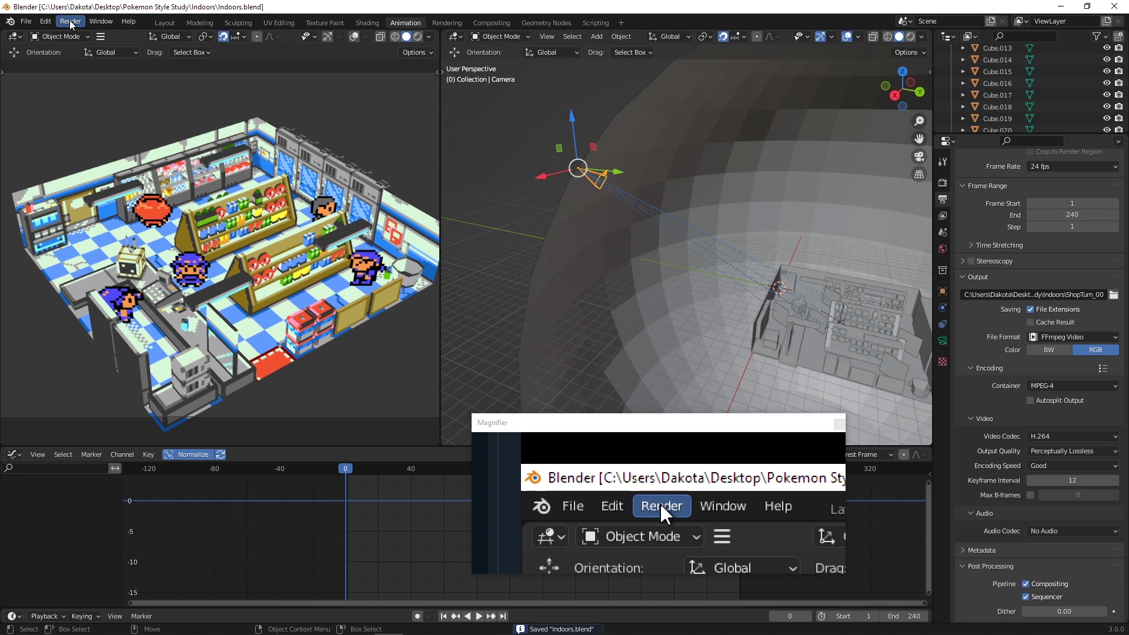
left_click(71, 23)
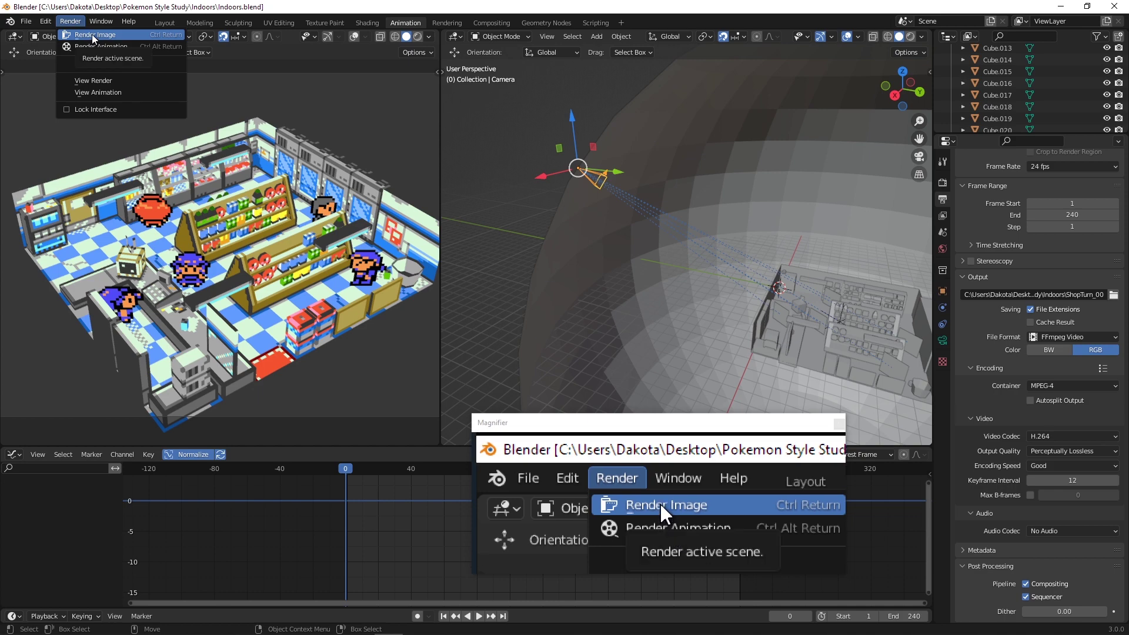
left_click(93, 36)
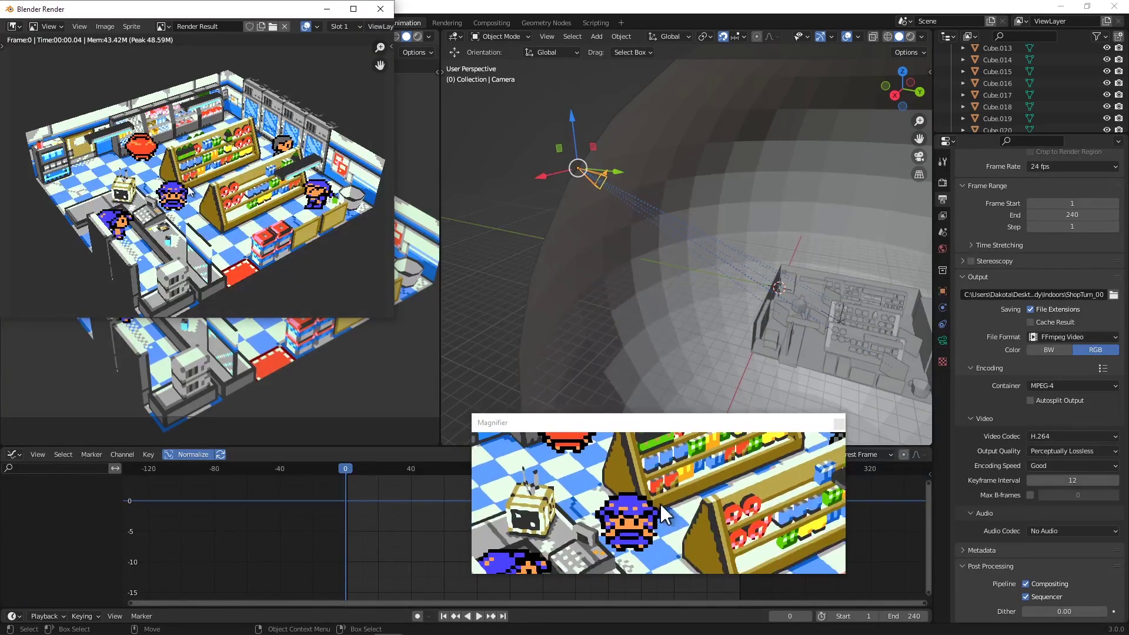
left_click(105, 27)
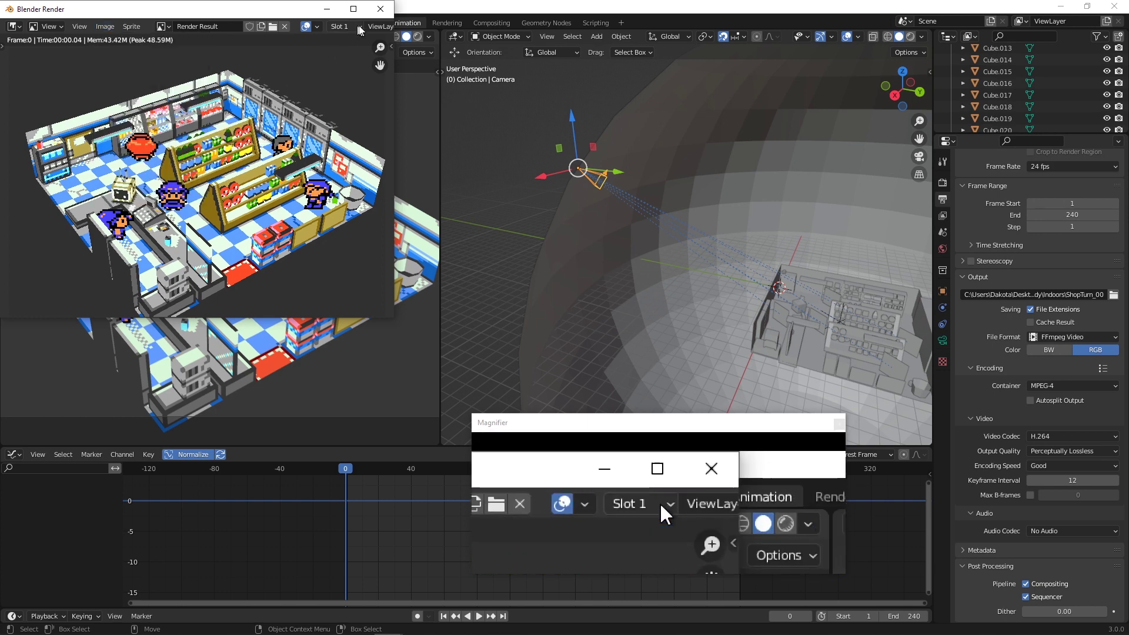
left_click(380, 8)
Step: Render the full 240-frame turntable animation to ShopTurn_000001-0240.mp4
left_click(73, 22)
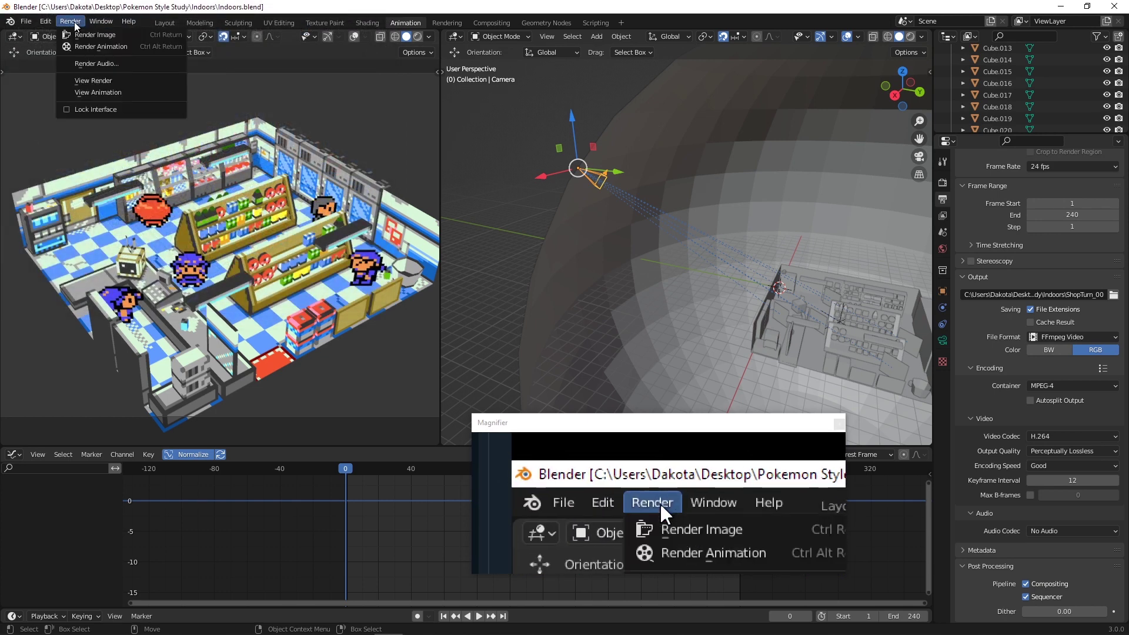
left_click(115, 52)
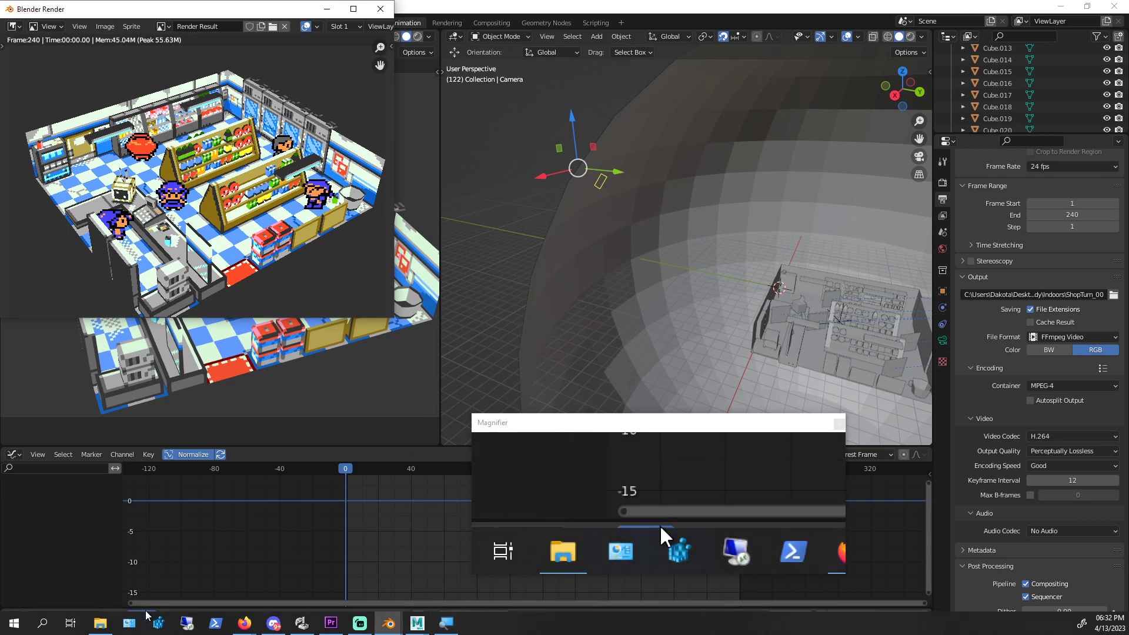
left_click(102, 624)
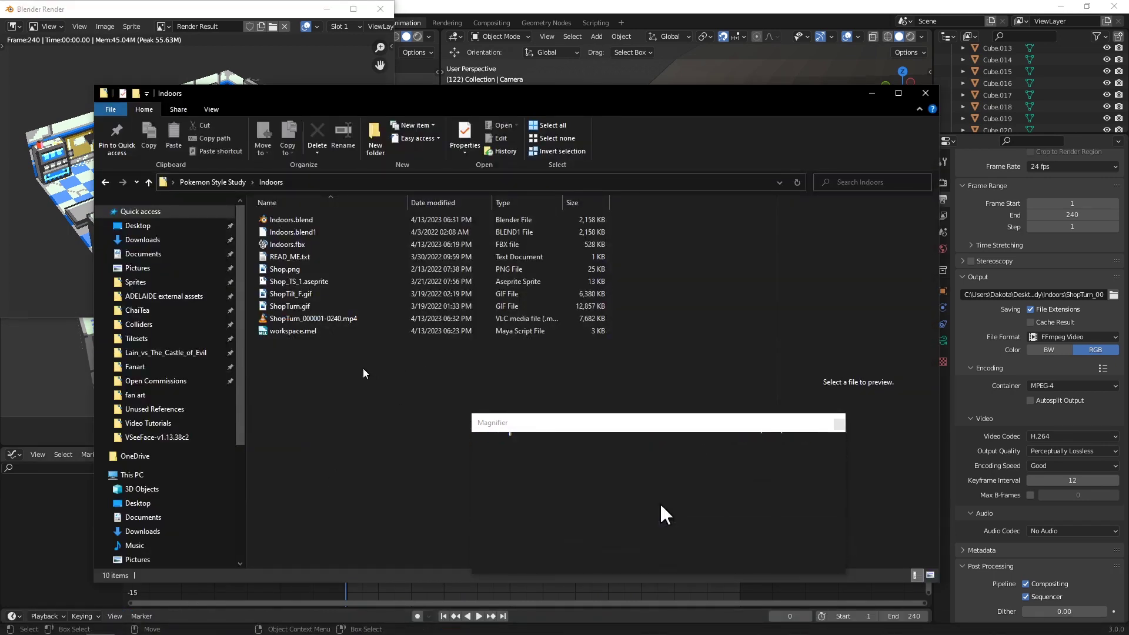
Step: Watch ShopTurn_000001-0240.mp4 from the Indoors folder in VLC, then close it and return to Blender
left_click(340, 319)
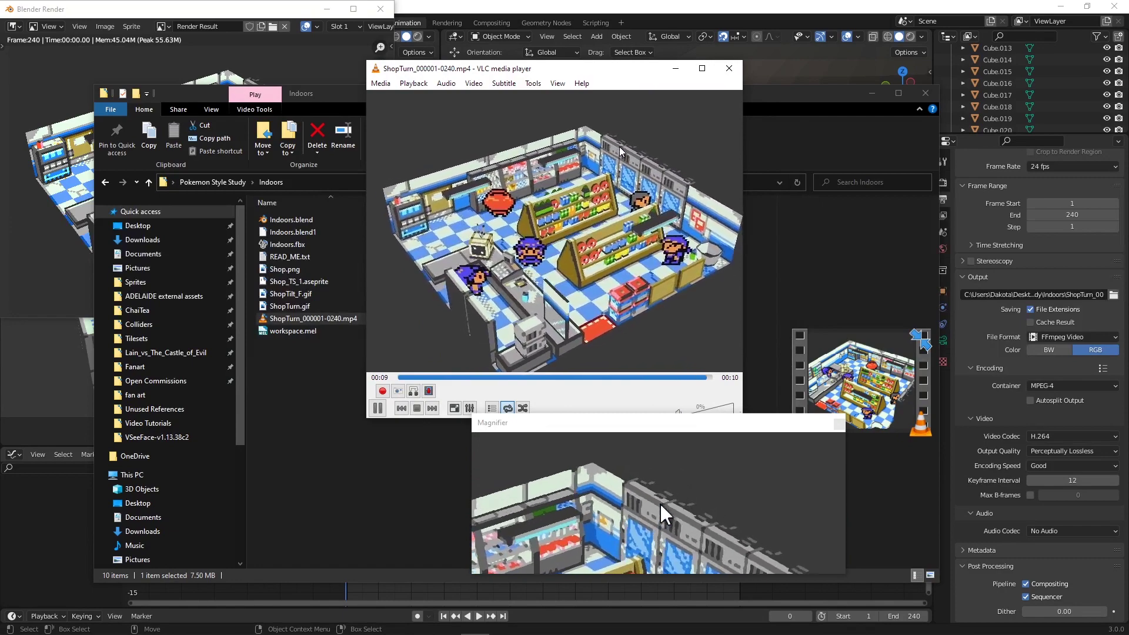
left_click(726, 69)
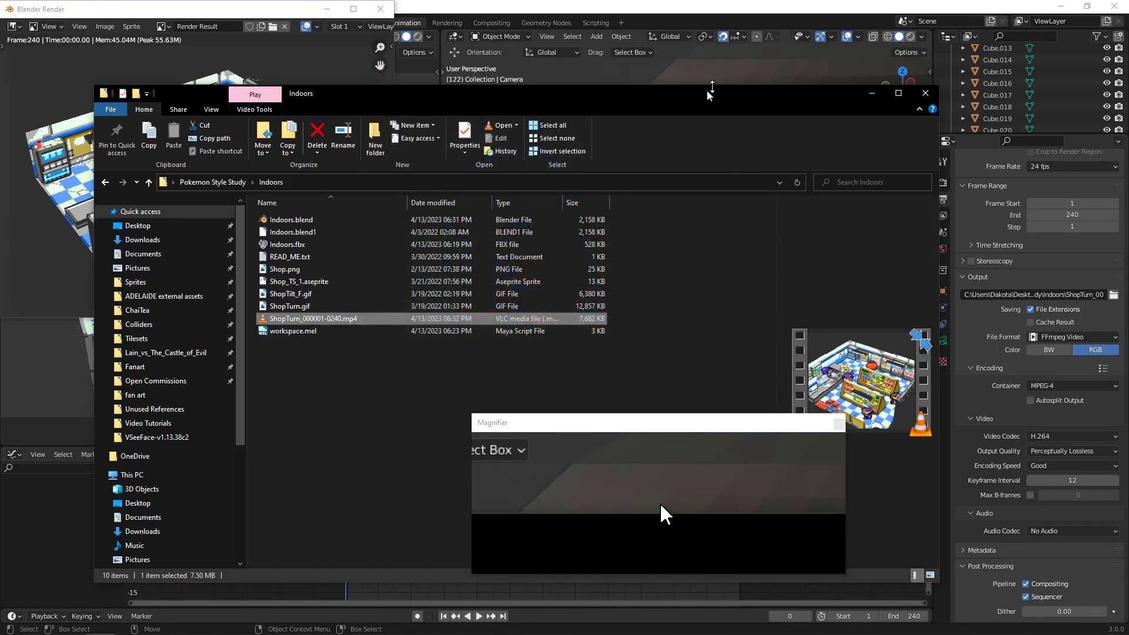
left_click(708, 246)
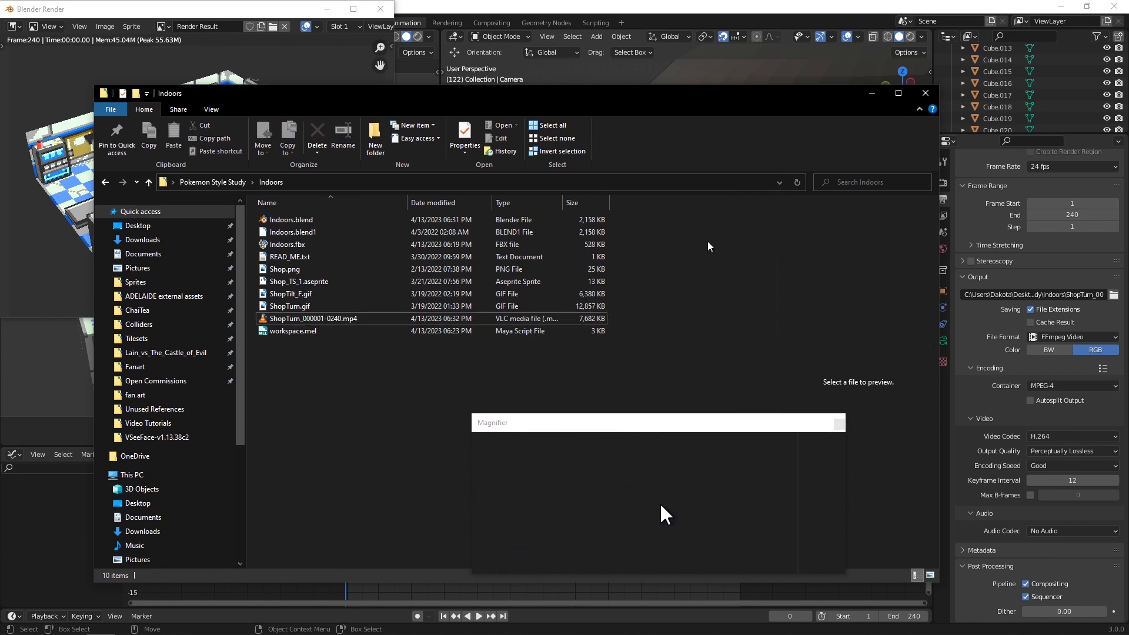
left_click(647, 9)
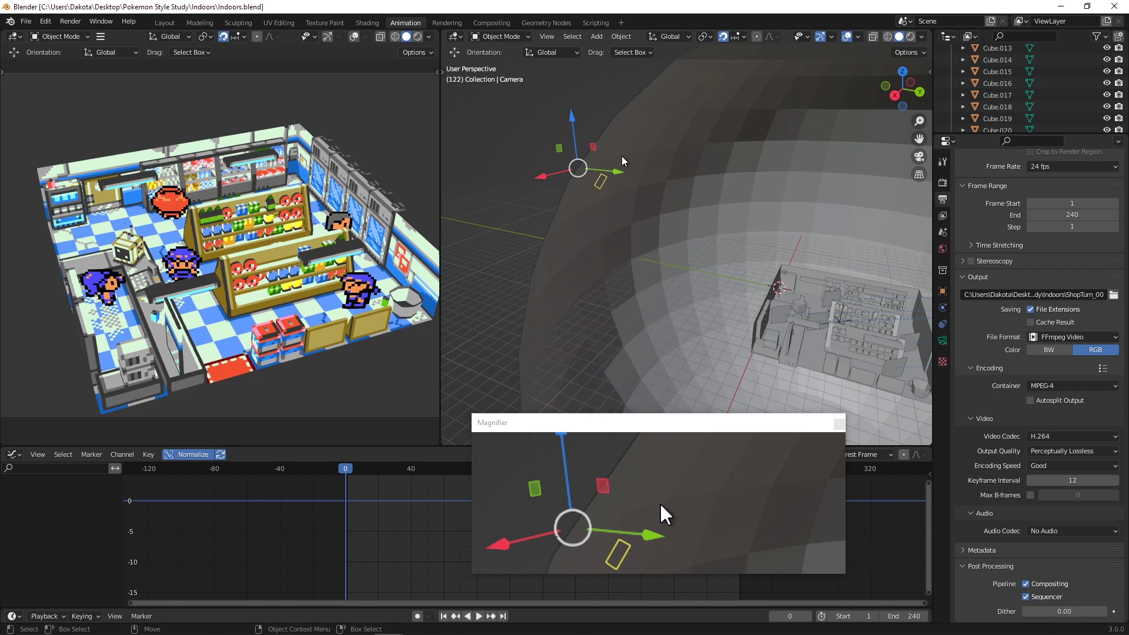
Step: Reset the Blender animation to its first frame and switch over to Maya
key("Escape")
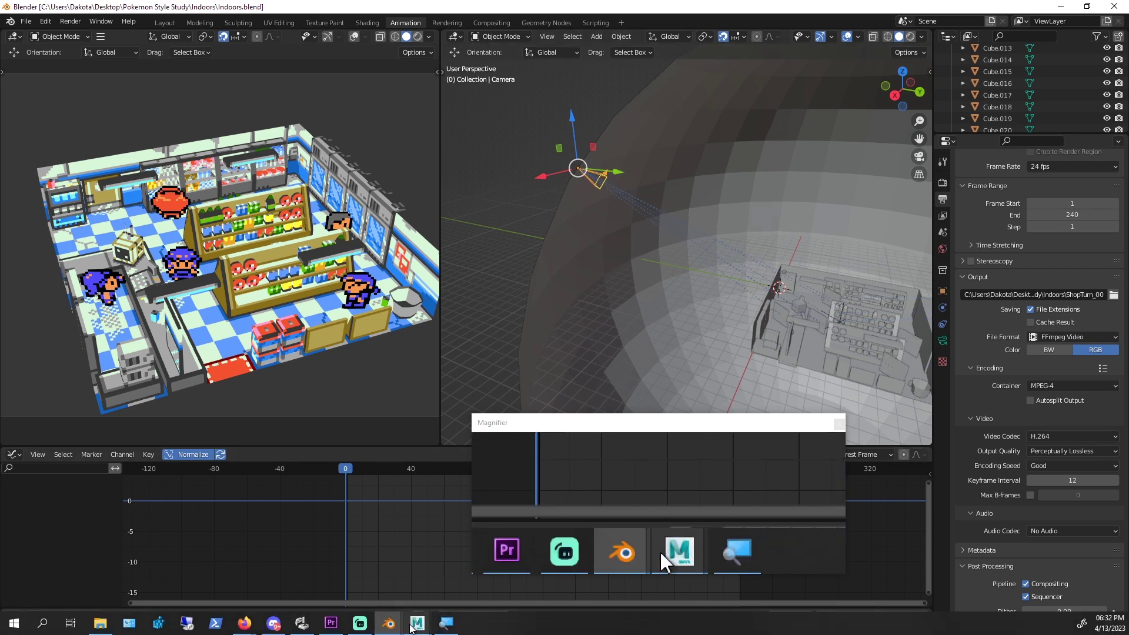
left_click(417, 624)
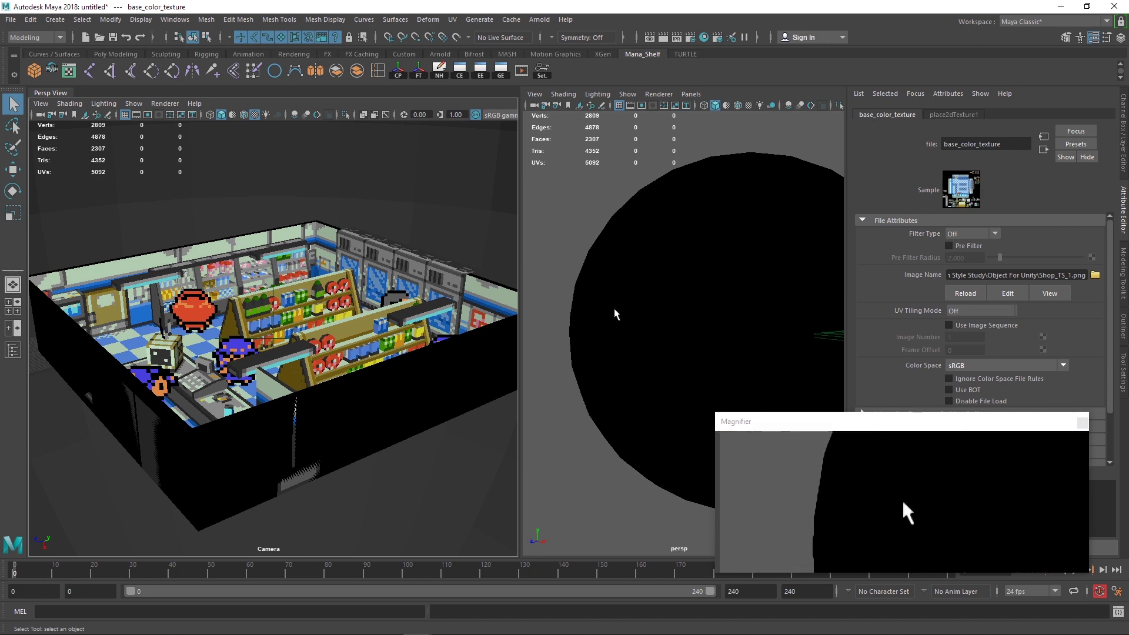
Step: Widen the right viewport, orbit around the black enclosing sphere and select it
left_click_drag(517, 288, 488, 288)
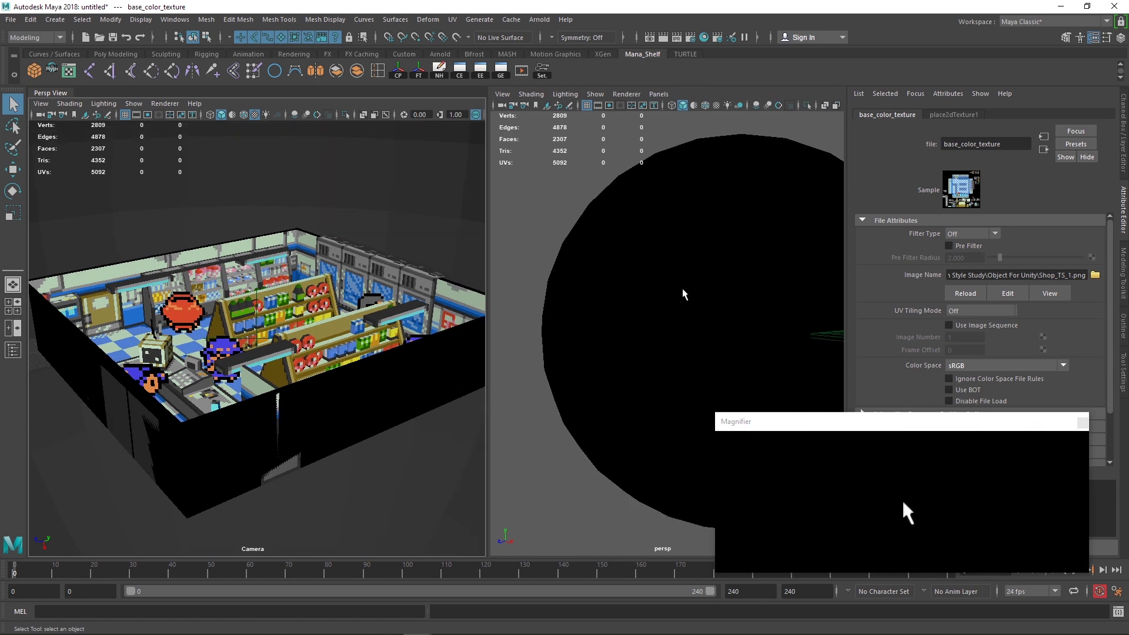
scroll(683, 294, "down", 3)
scroll(683, 293, "up", 2)
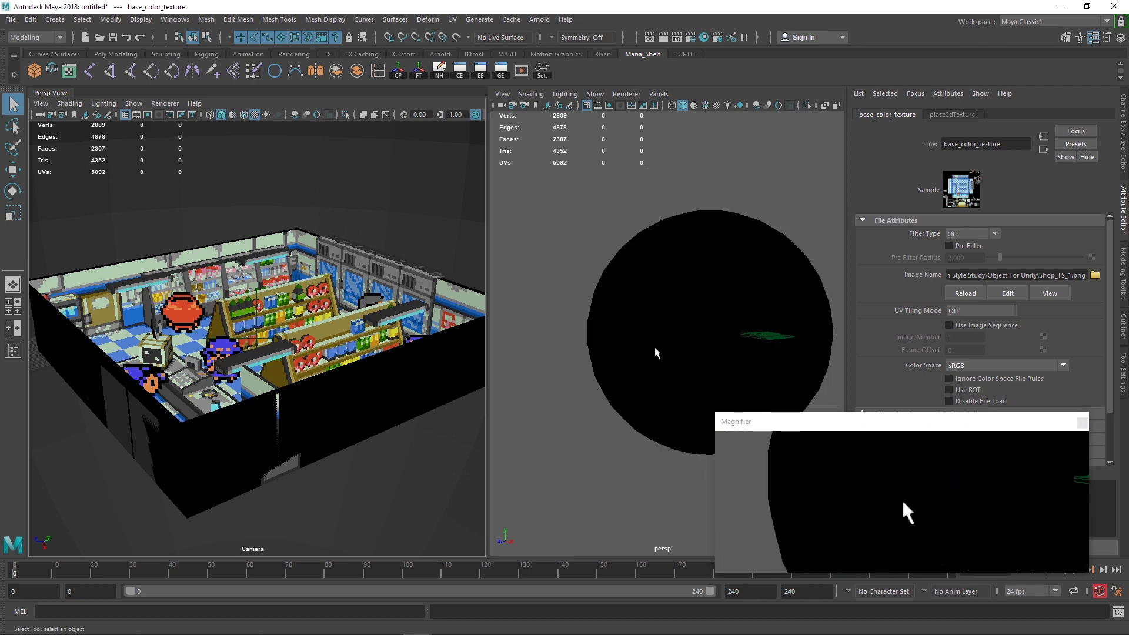
left_click_drag(574, 361, 539, 441, "alt")
middle_click_drag(540, 442, 568, 451, "alt")
scroll(568, 450, "down", 5)
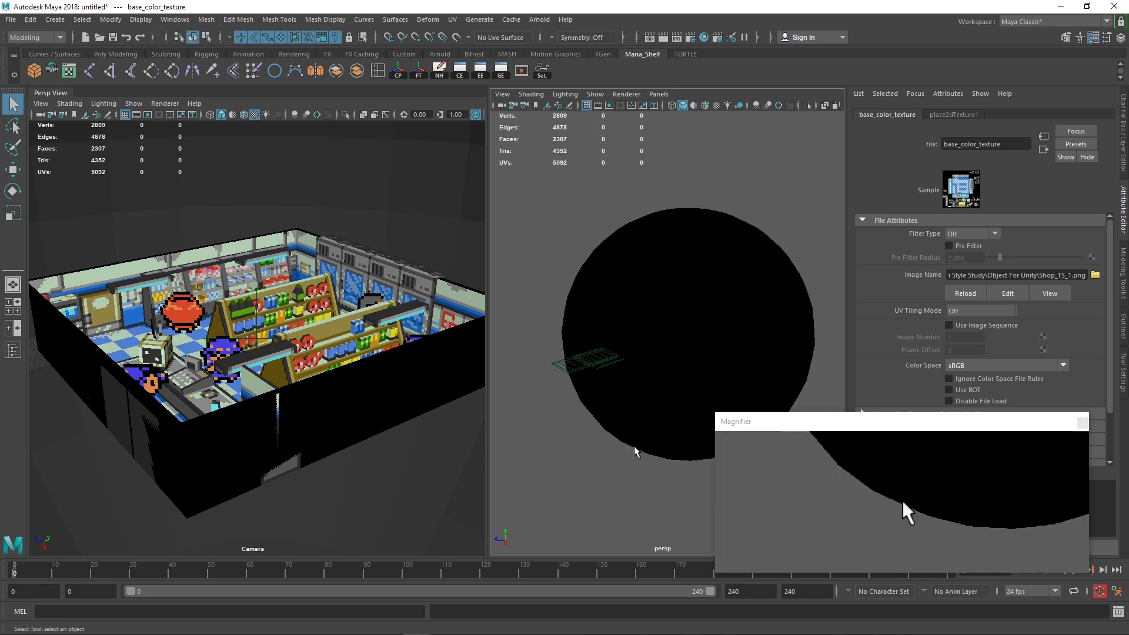
left_click_drag(568, 450, 589, 391, "alt")
scroll(605, 378, "up", 5)
left_click(601, 365)
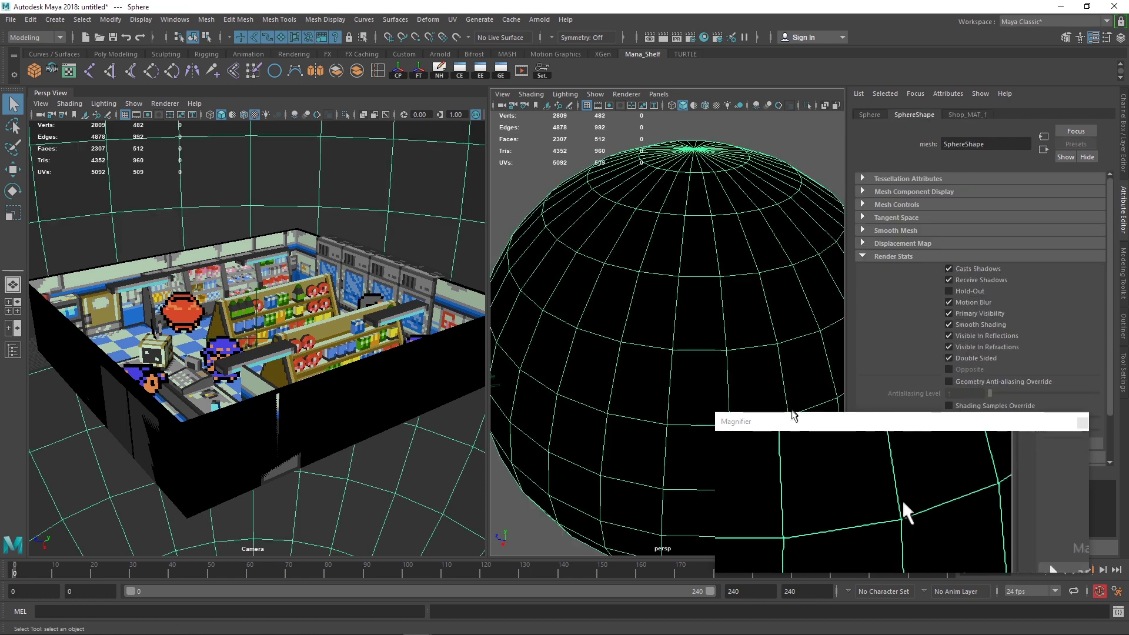
Step: Uncheck Double Sided in the sphere's Render Stats
left_click_drag(821, 425, 797, 468)
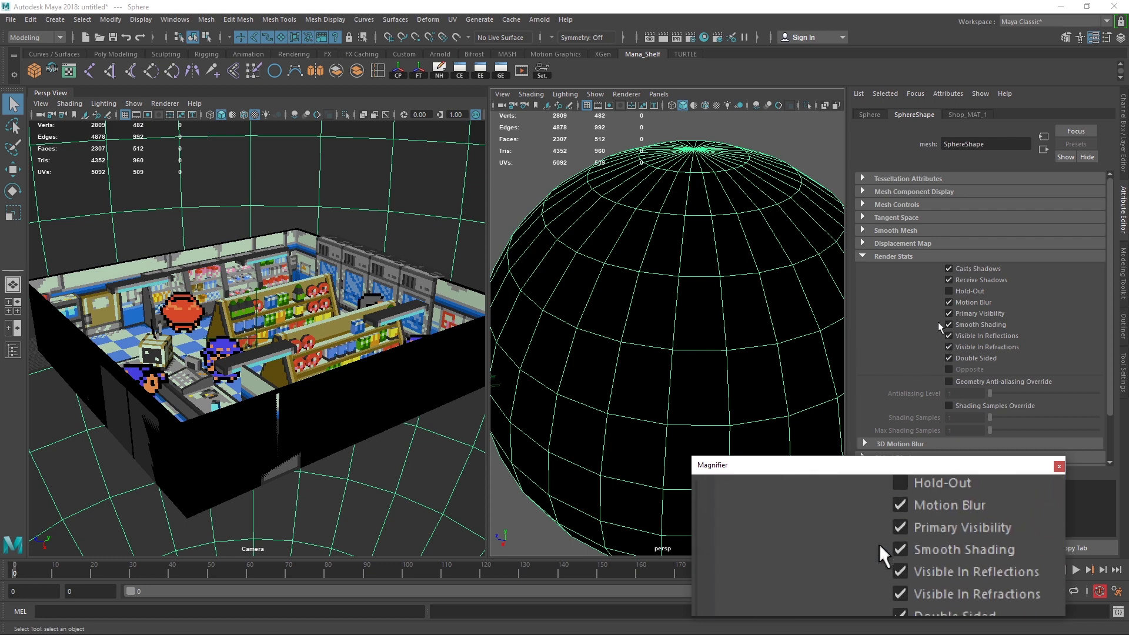
scroll(910, 327, "down", 1)
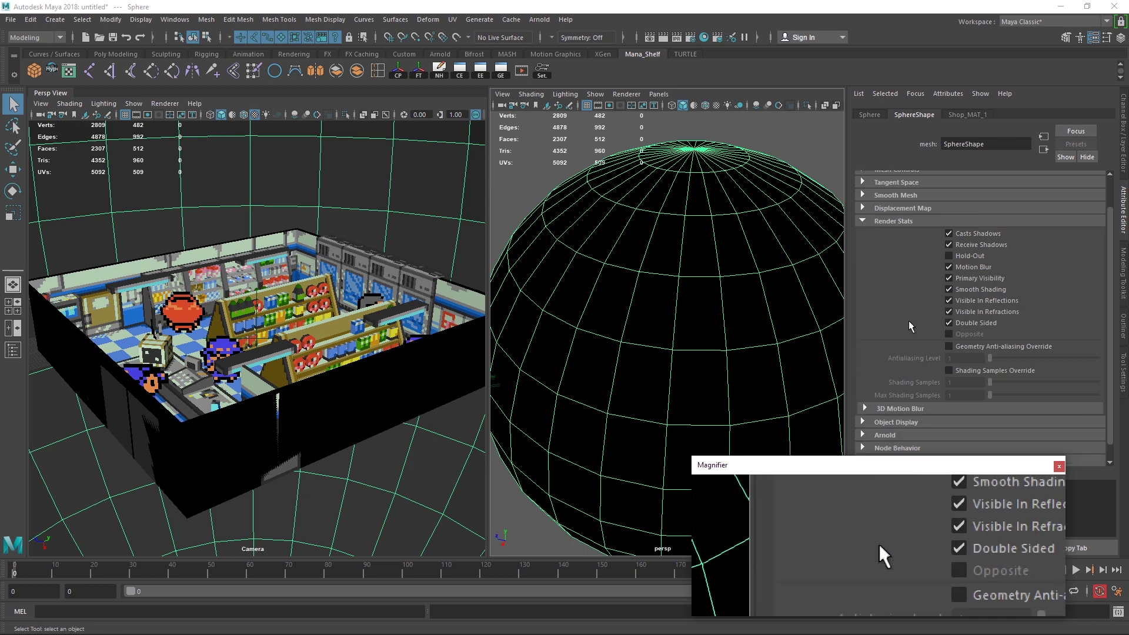
left_click(949, 323)
scroll(714, 328, "down", 3)
Step: Set the left camera view's lighting to Use Flat Lighting
scroll(713, 328, "up", 3)
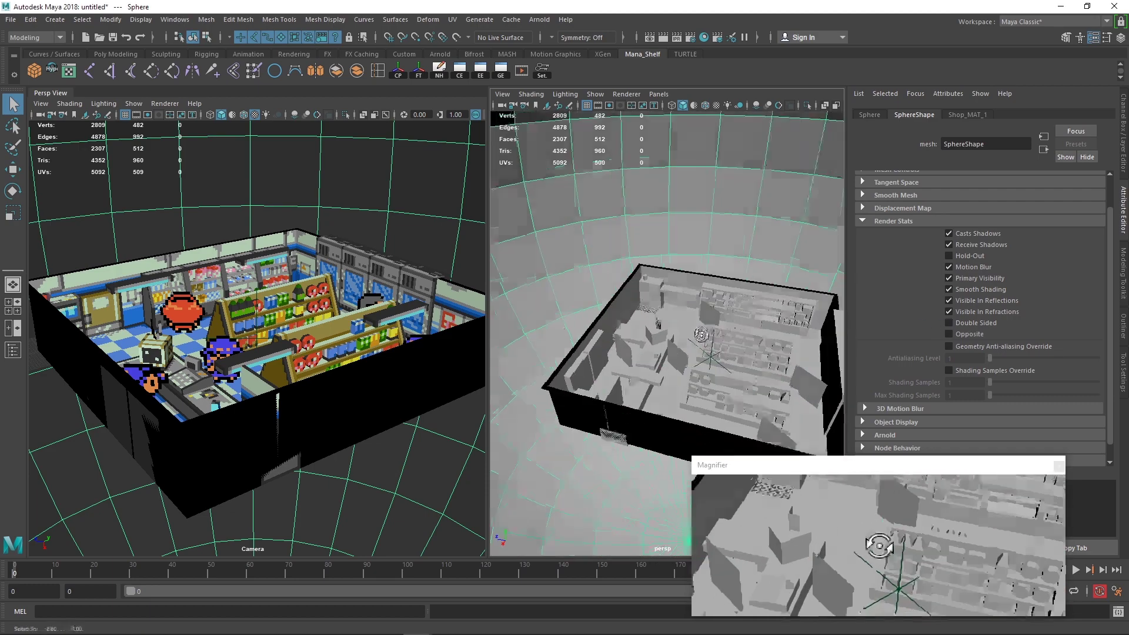
scroll(713, 328, "down", 3)
left_click_drag(714, 328, 588, 333, "alt")
scroll(752, 322, "up", 3)
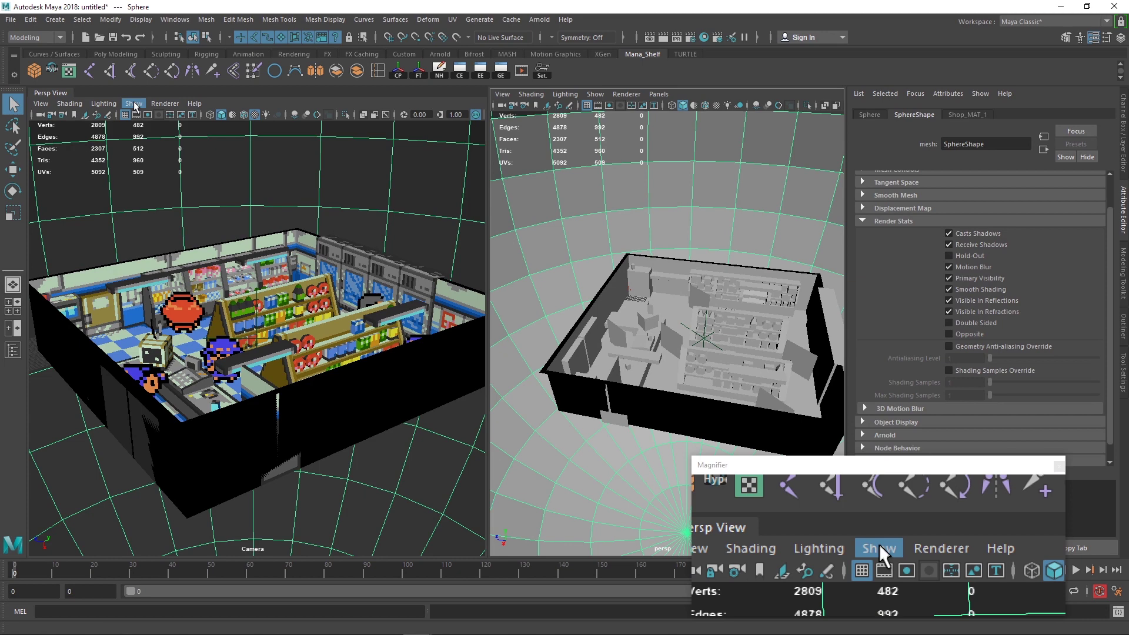
left_click(103, 103)
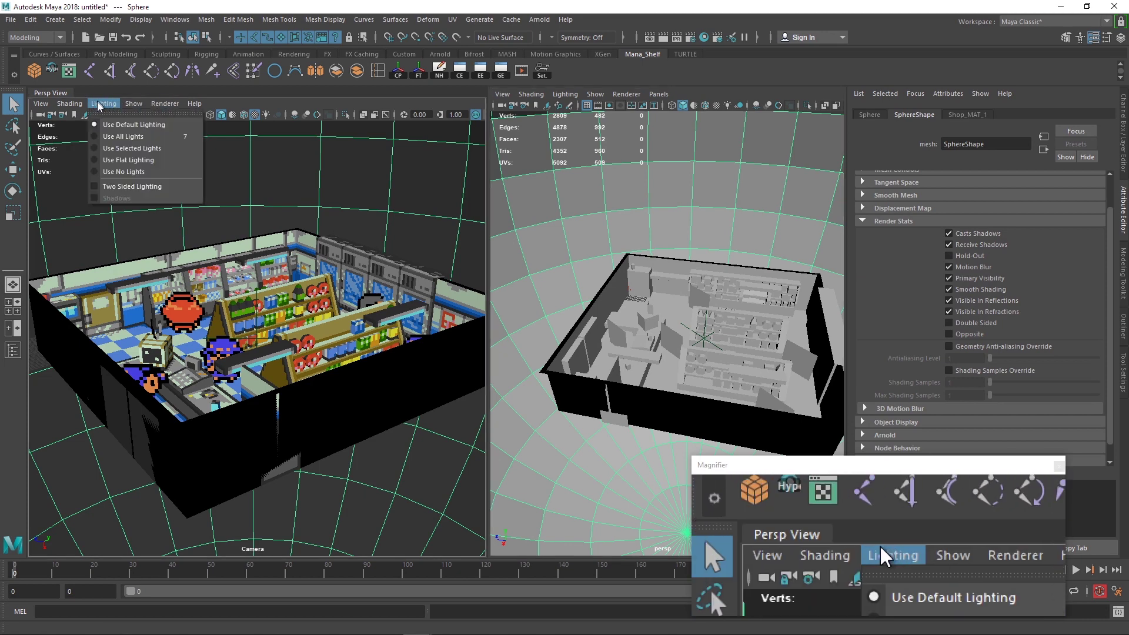
left_click(95, 160)
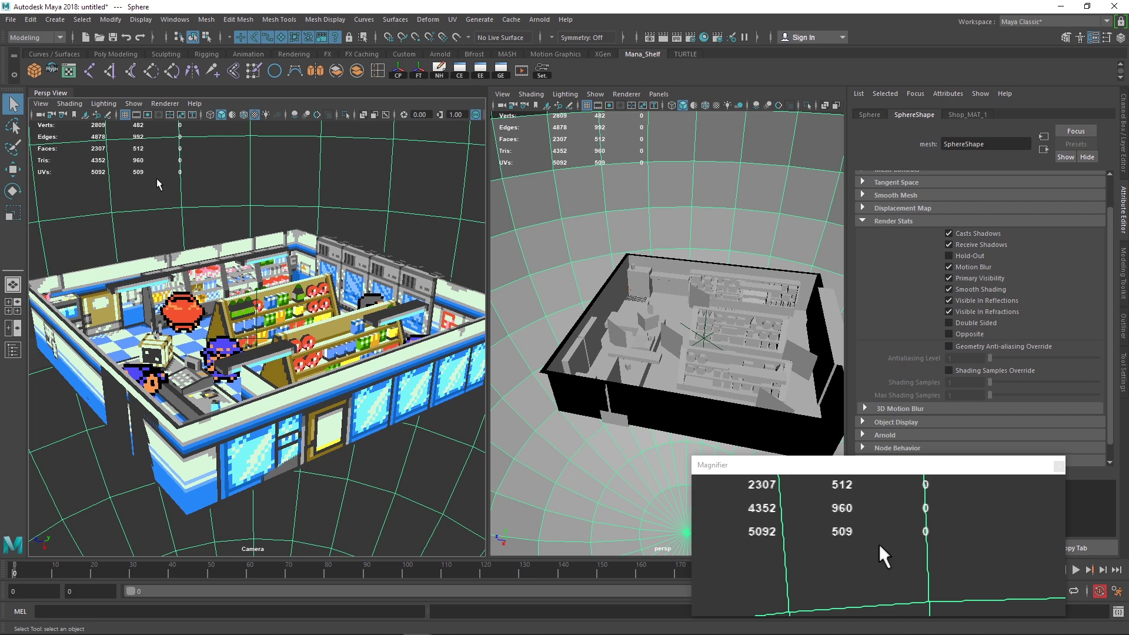
Step: Turn on Backface Culling in the left view's Shading menu to reveal the store interior
left_click(41, 105)
left_click(41, 104)
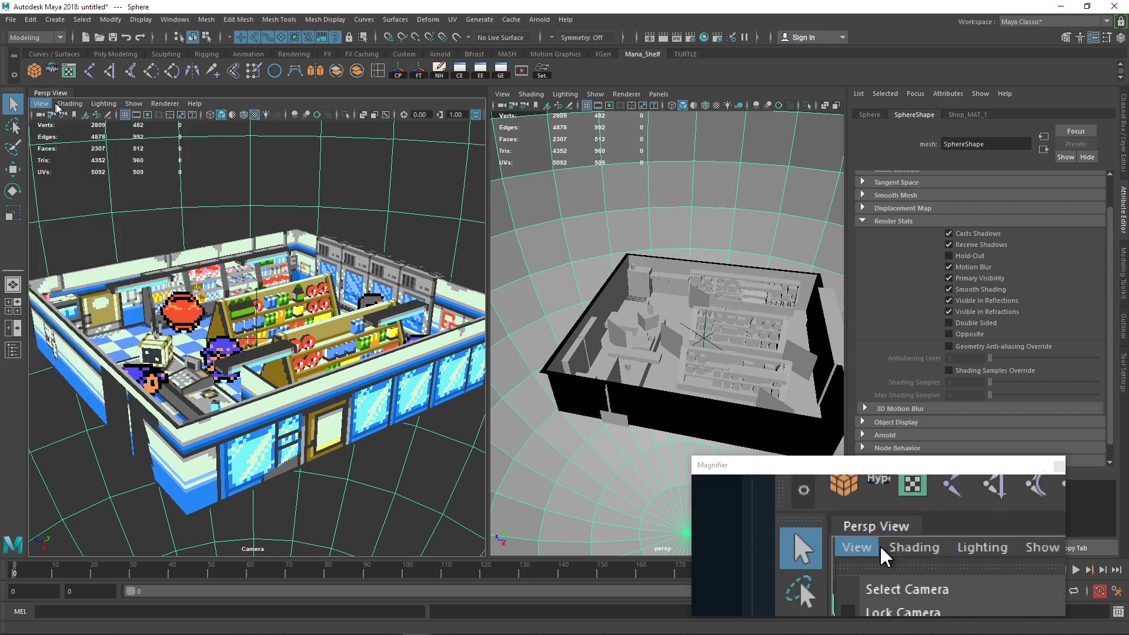
left_click(70, 104)
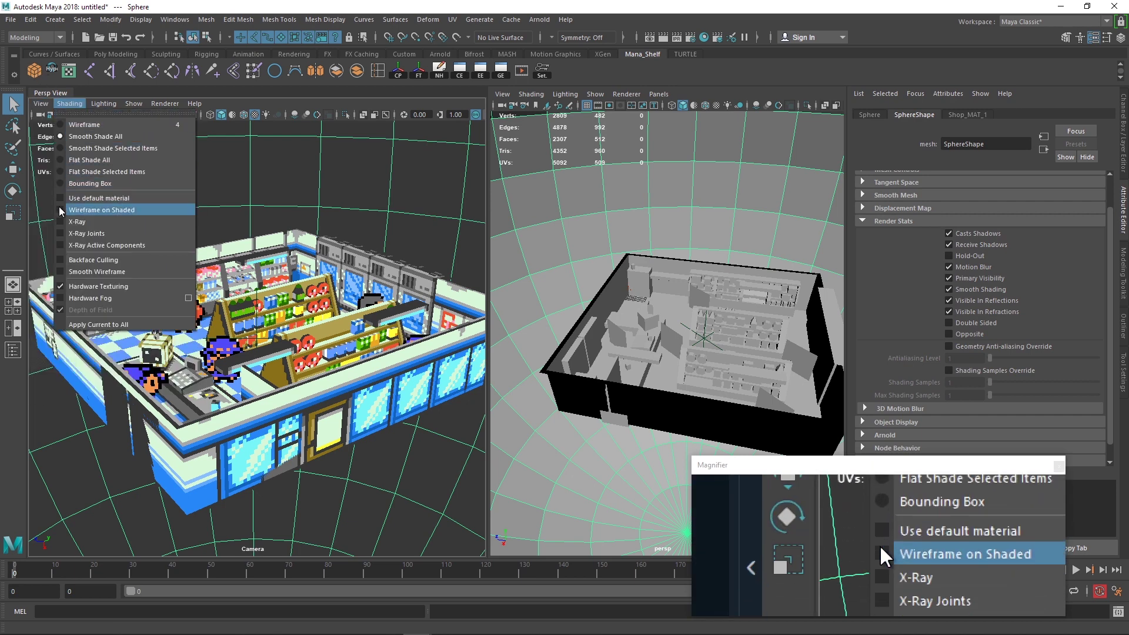
left_click(65, 260)
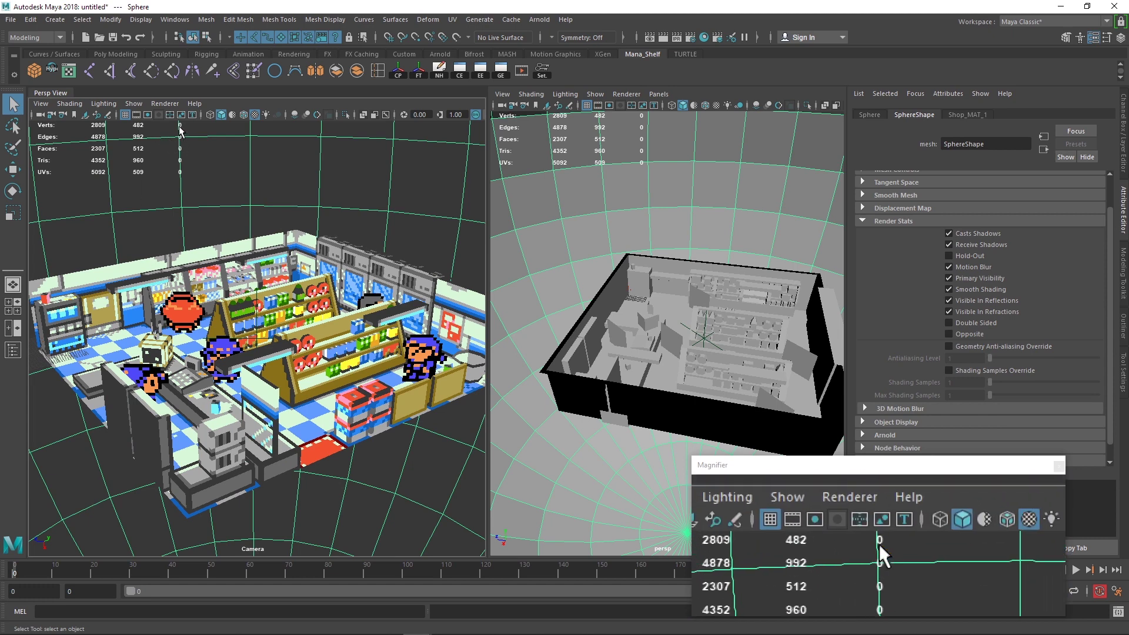
left_click(82, 106)
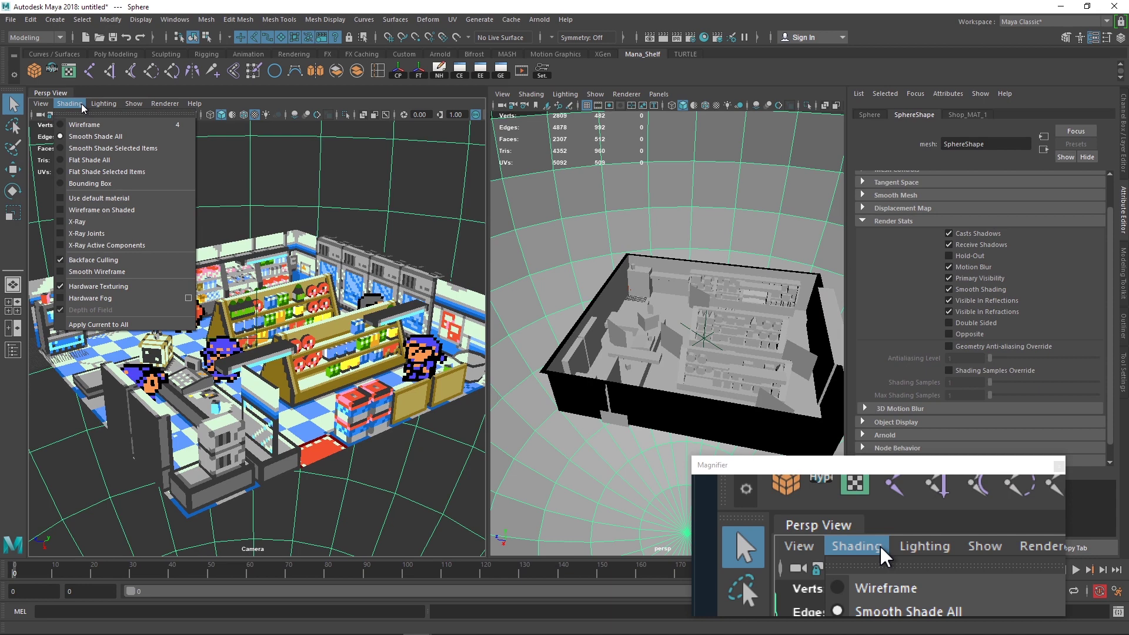
mouse_move(119, 106)
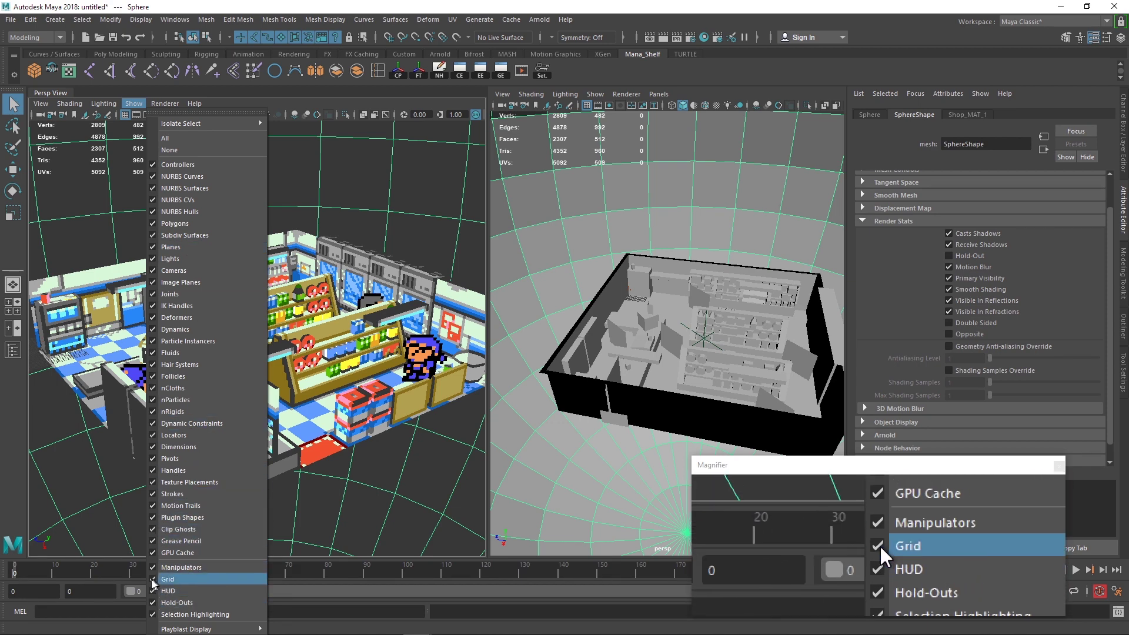
Step: Uncheck HUD, Grid and Manipulators in the left camera view's Show menu
left_click(168, 591)
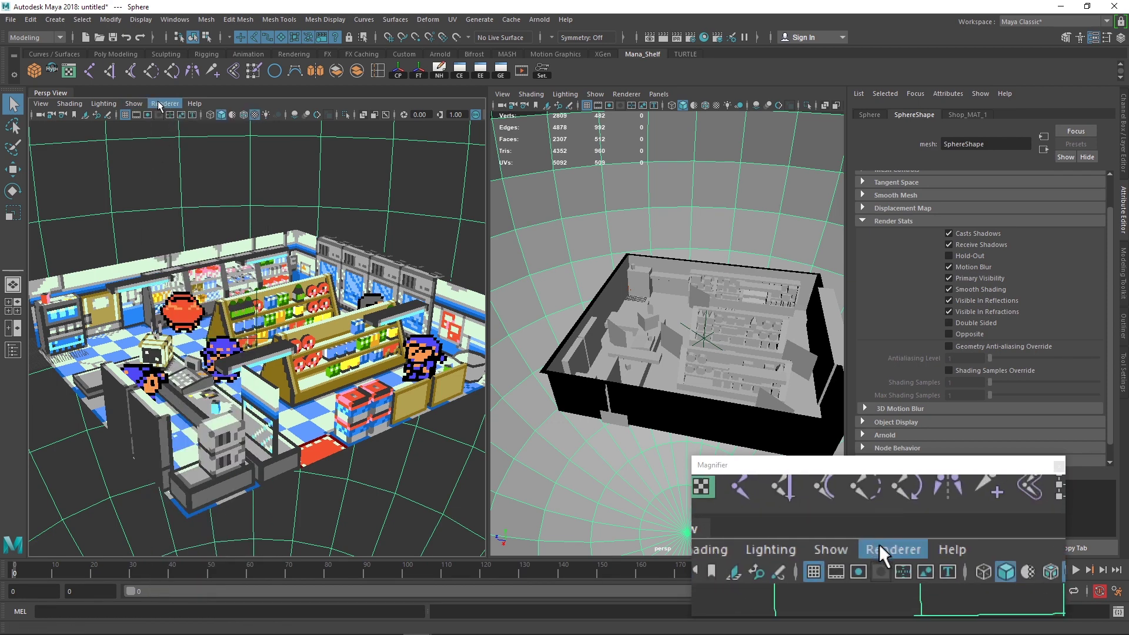
left_click(134, 104)
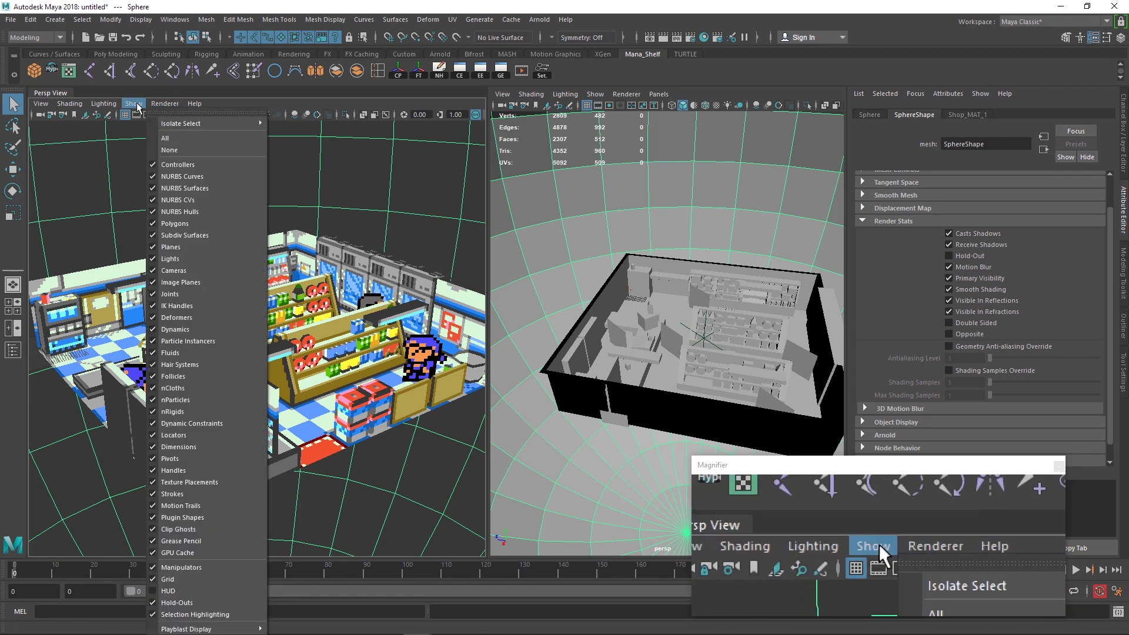
left_click(154, 581)
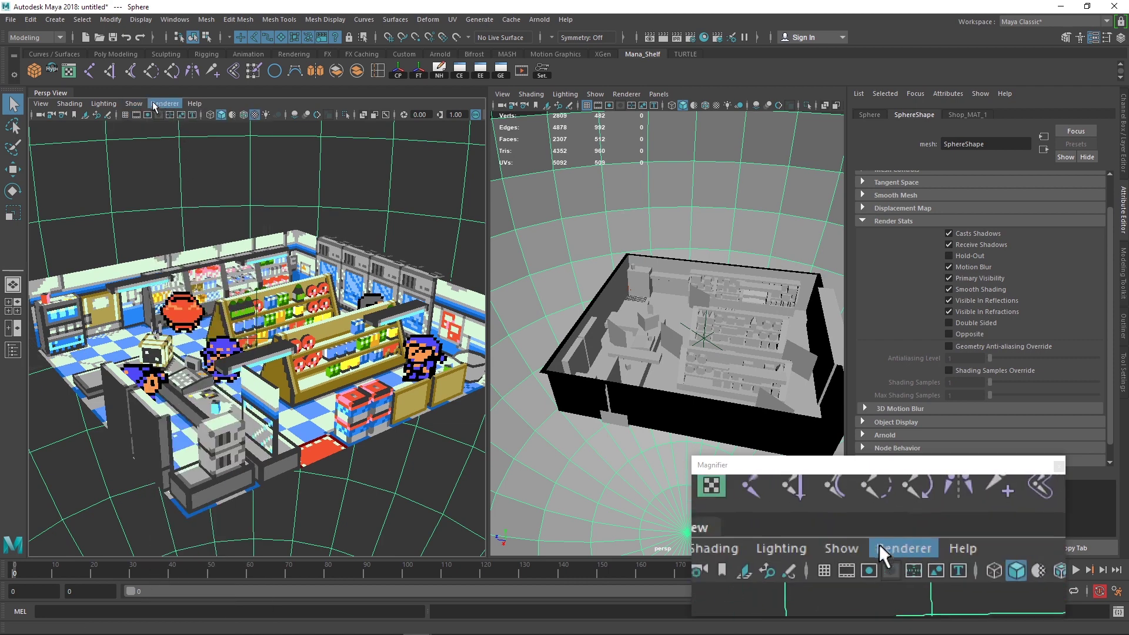
left_click(135, 105)
left_click(171, 567)
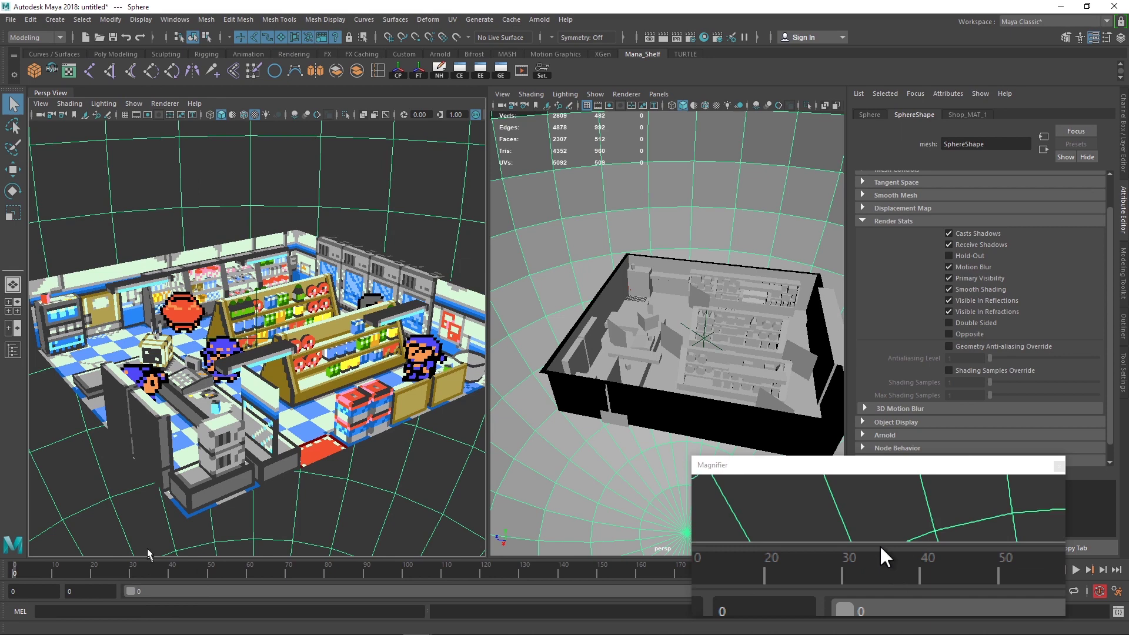
left_click(144, 104)
mouse_move(168, 629)
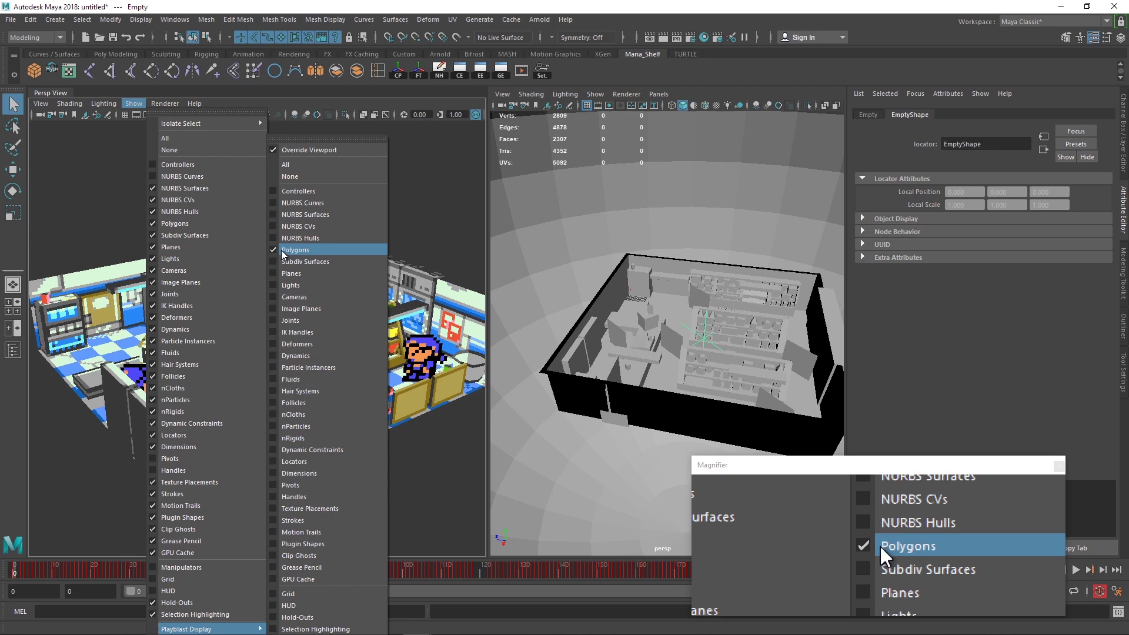
left_click(418, 220)
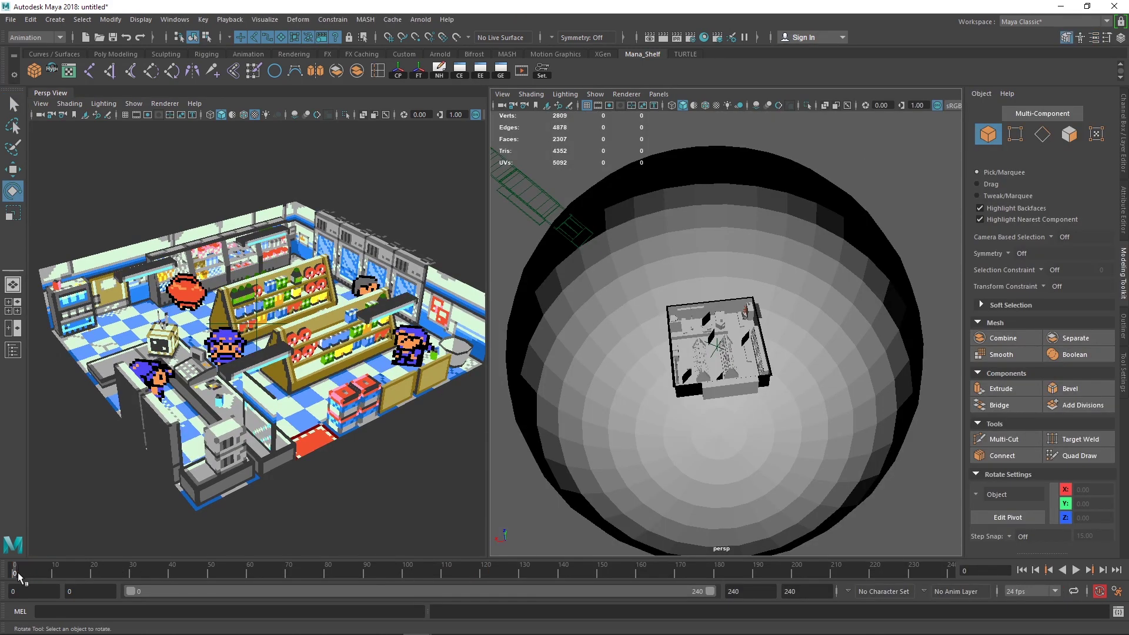
Step: Scrub and play the camera turntable from frame 0, then select the store model
left_click_drag(70, 574, 189, 576)
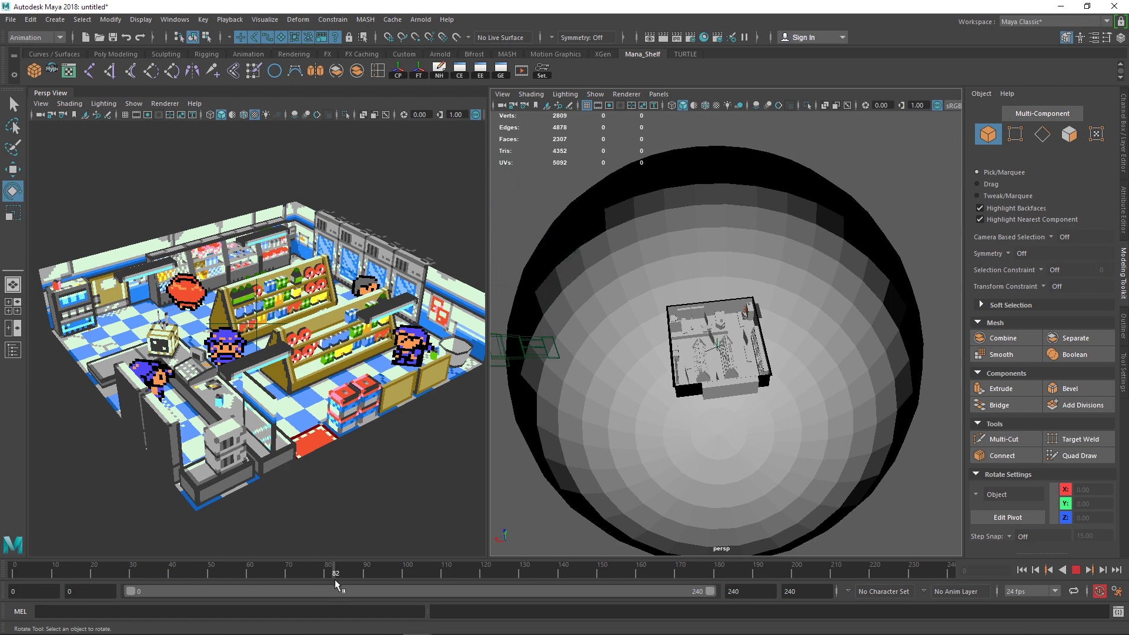
left_click_drag(334, 580, 13, 572)
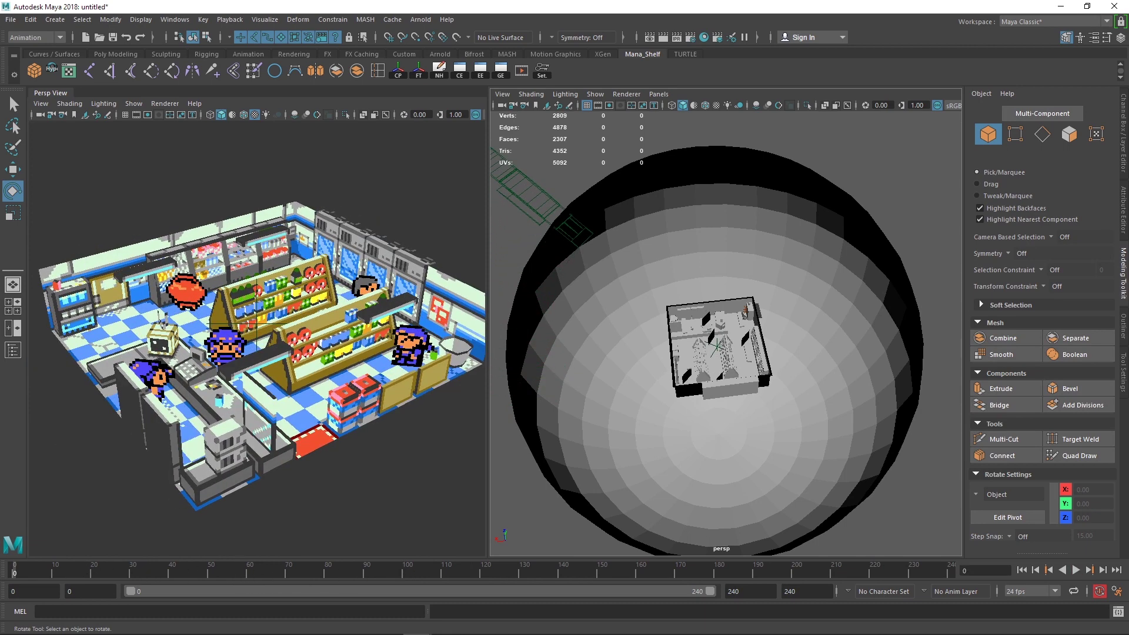
left_click_drag(122, 577, 13, 571)
left_click(344, 106)
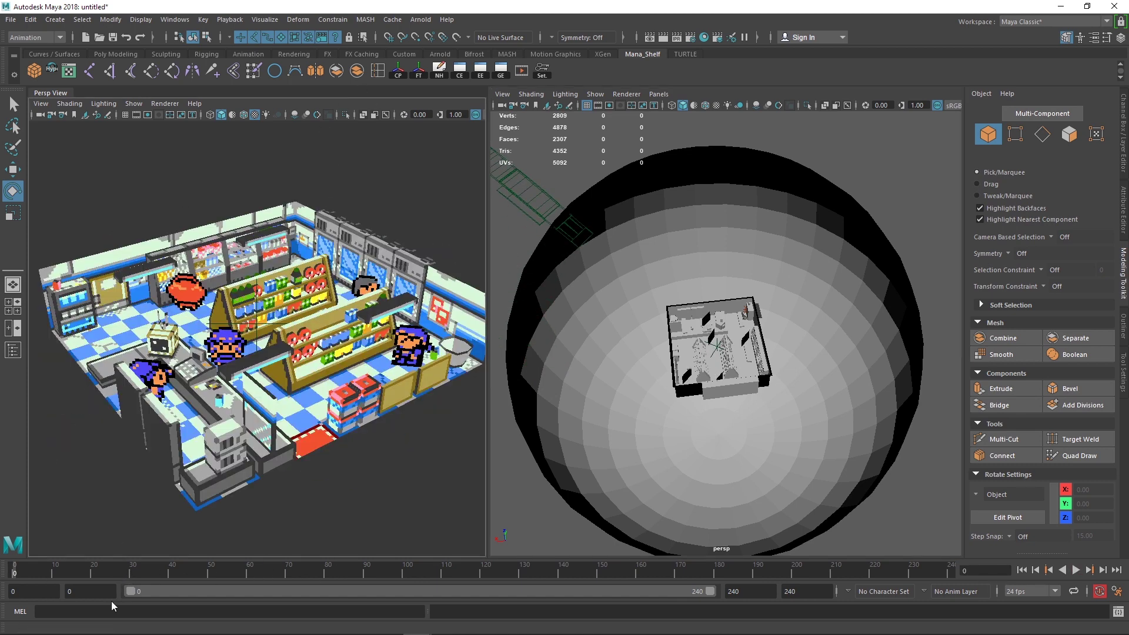
key("alt+v")
key("Escape")
left_click(165, 431)
left_click_drag(59, 570, 18, 604)
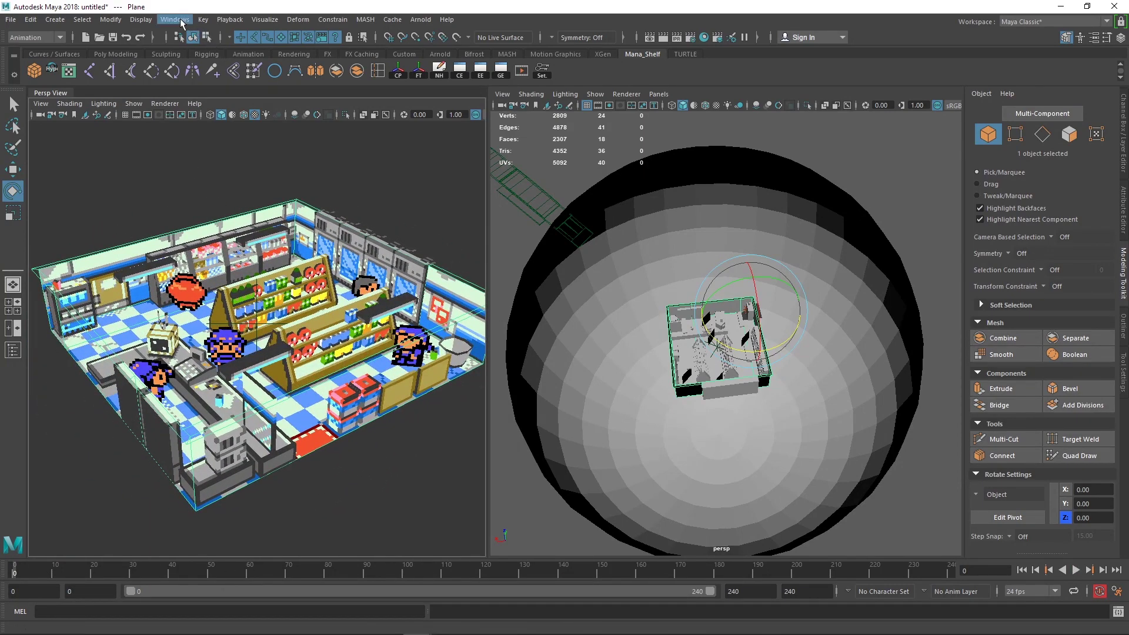
Step: Launch the Windows Magnifier from the Start menu
left_click(177, 20)
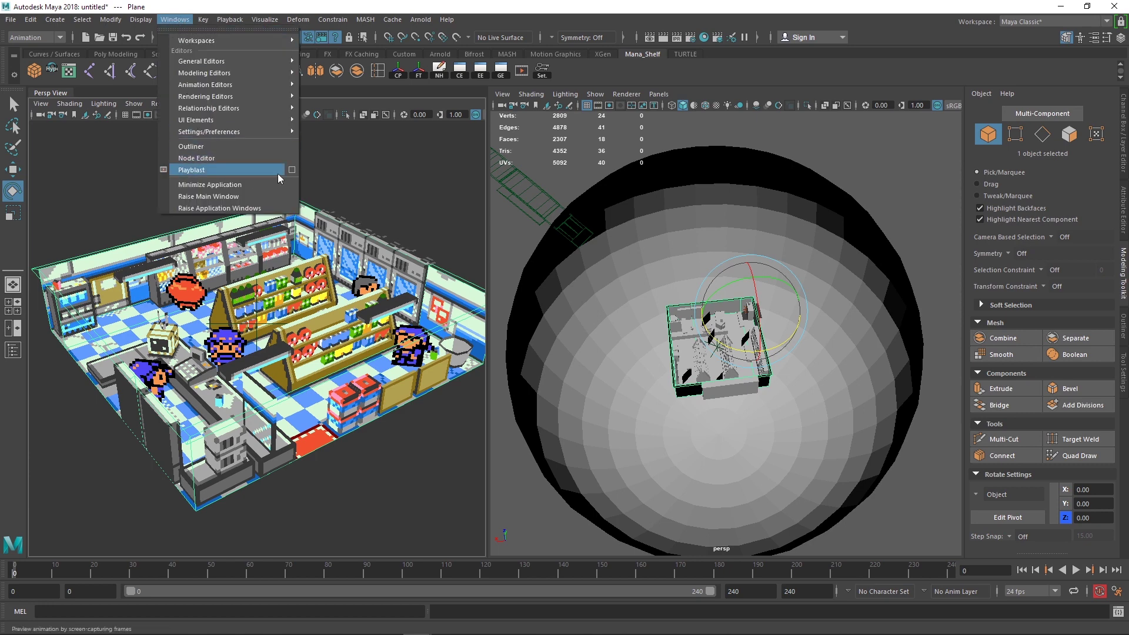
left_click(14, 623)
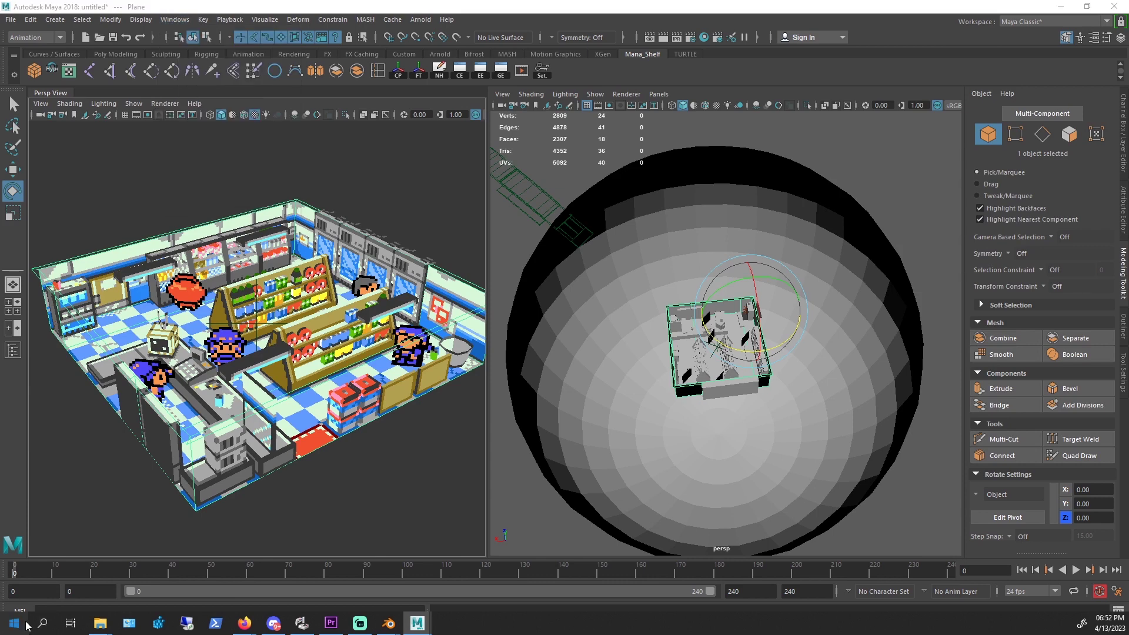
left_click(351, 398)
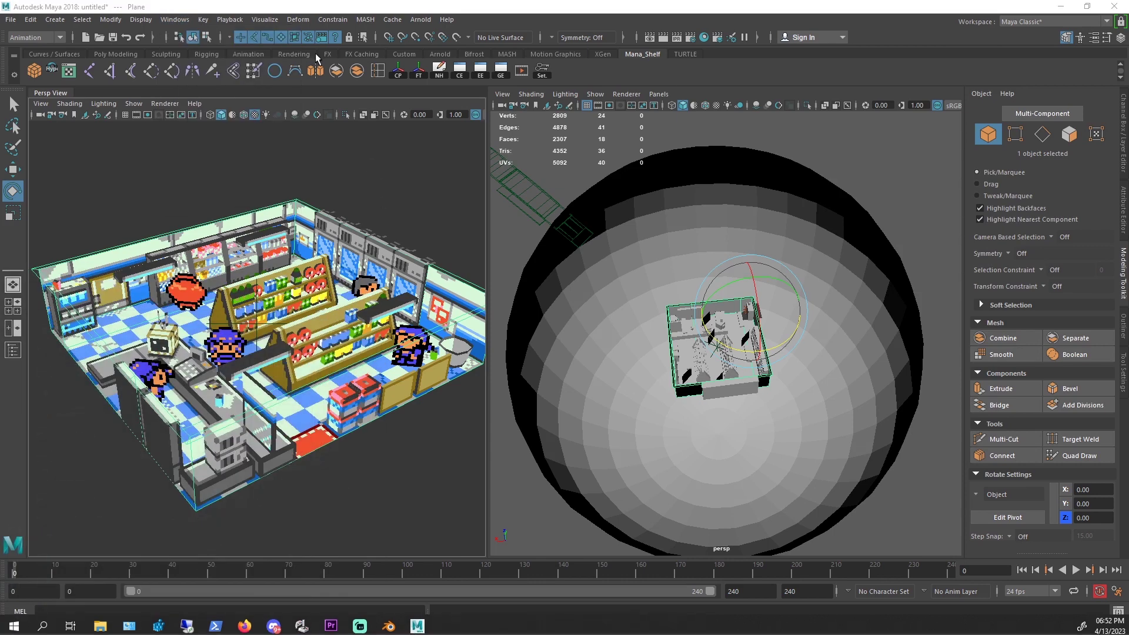
Step: Open Playblast Options and set the end time to 240
left_click(175, 20)
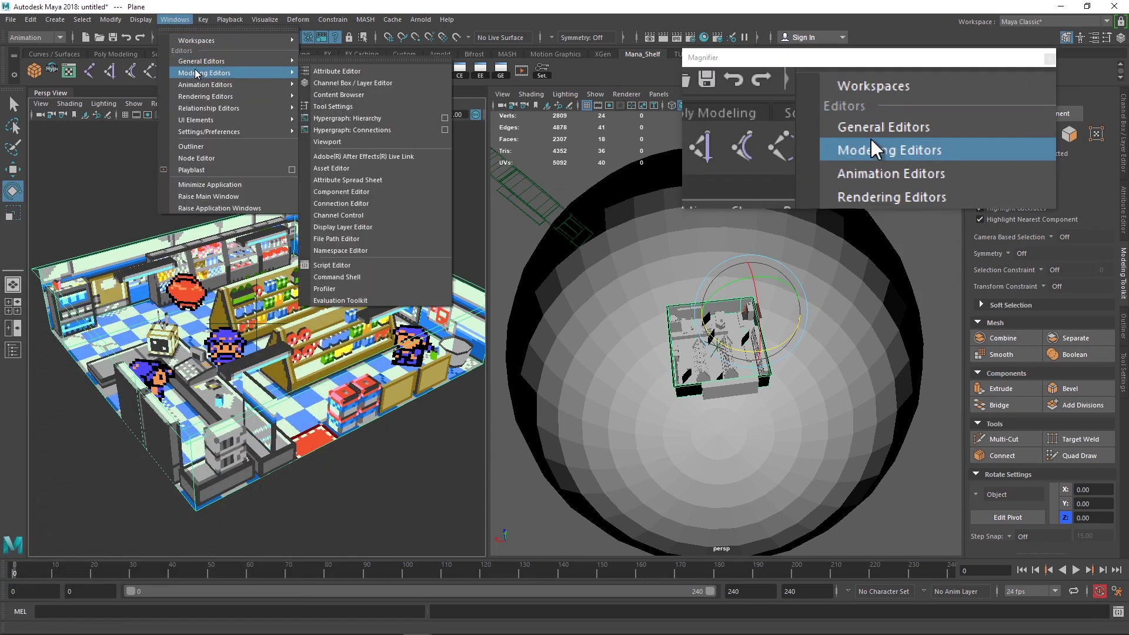
left_click(293, 171)
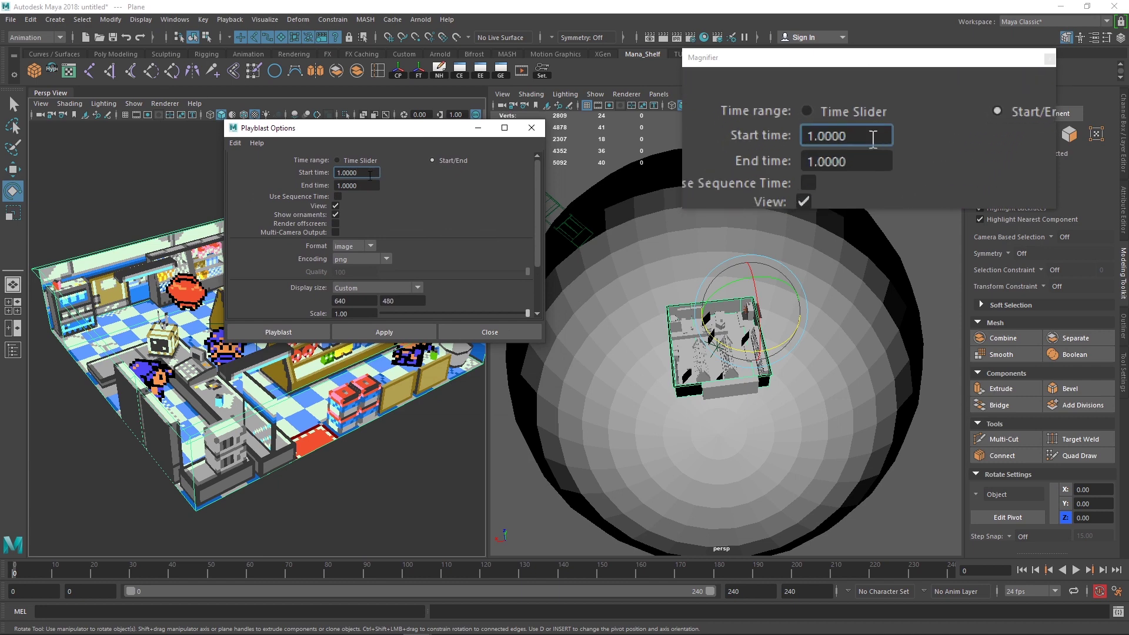
key("Tab")
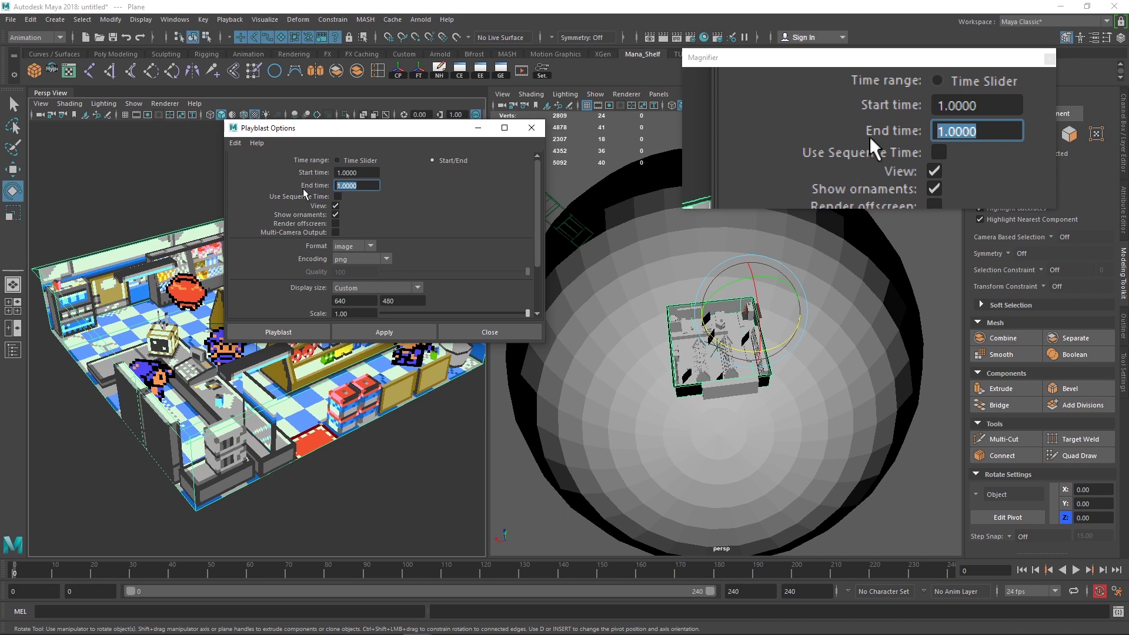
type("240")
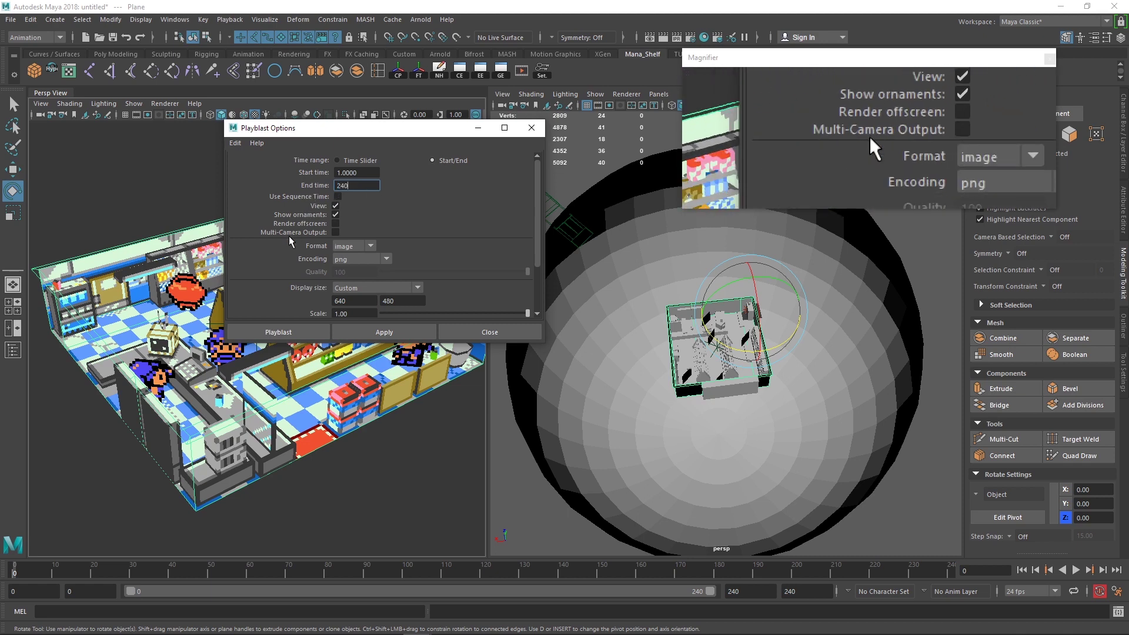
Step: Change the playblast output format to avi
scroll(351, 228, "down", 2)
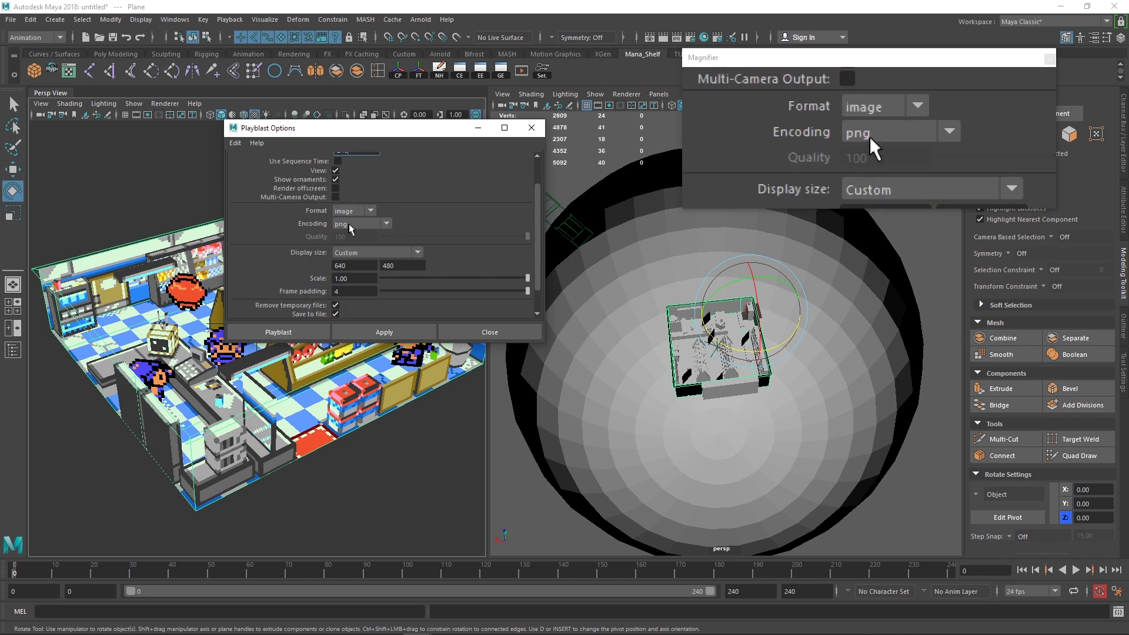
left_click(353, 210)
left_click(352, 222)
scroll(308, 222, "up", 2)
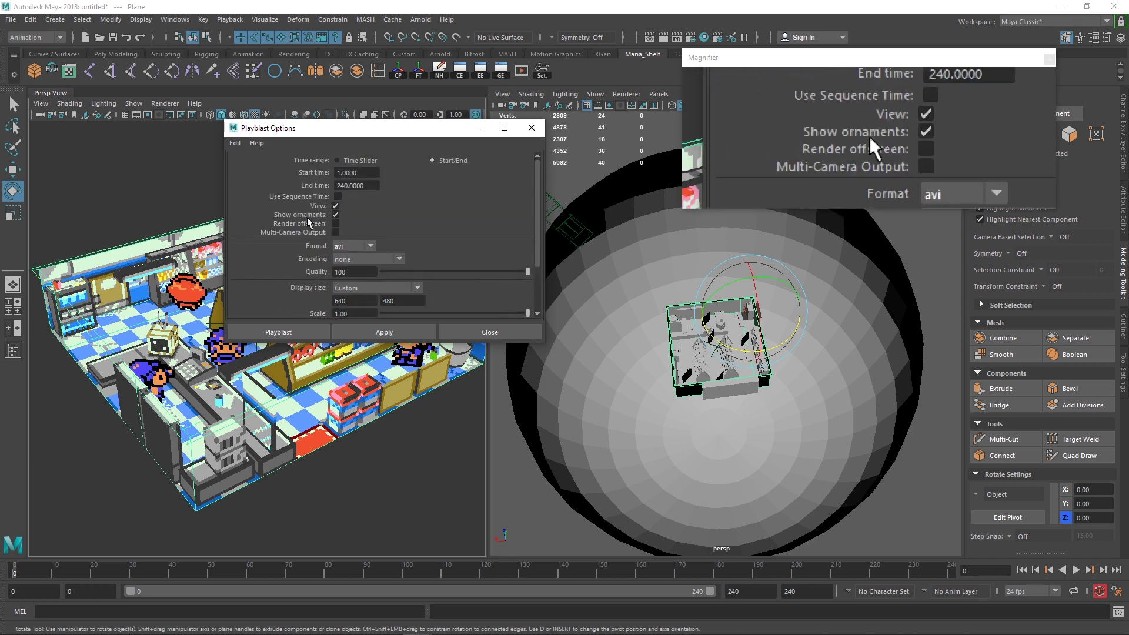
left_click(353, 260)
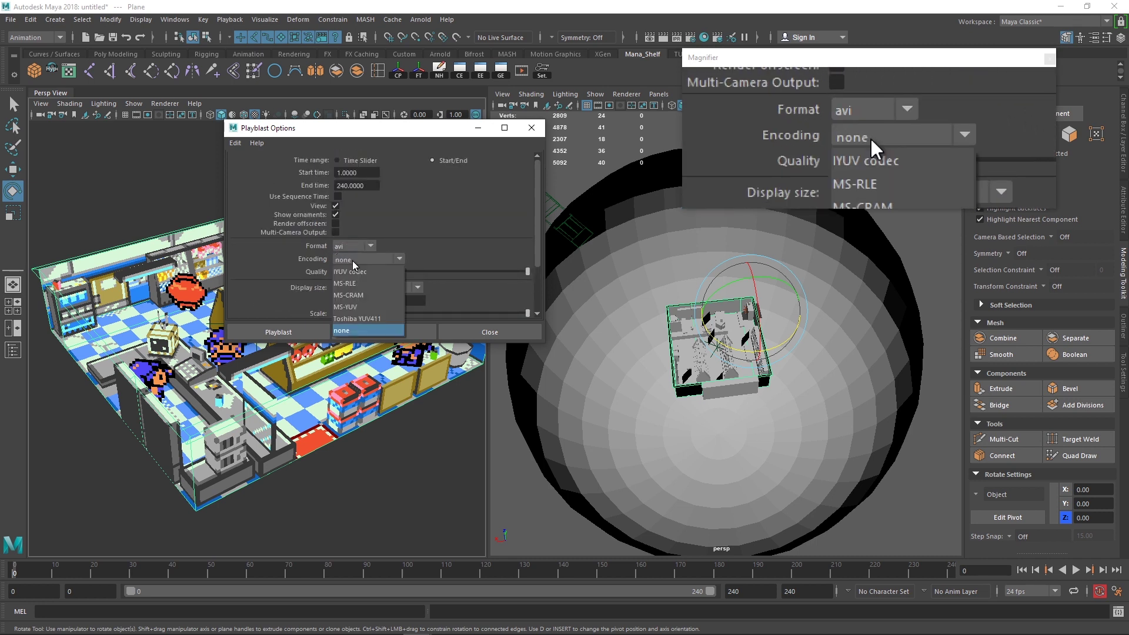
Step: Keep AVI encoding at none and browse to the Indoors folder for the playblast movie file
left_click(288, 260)
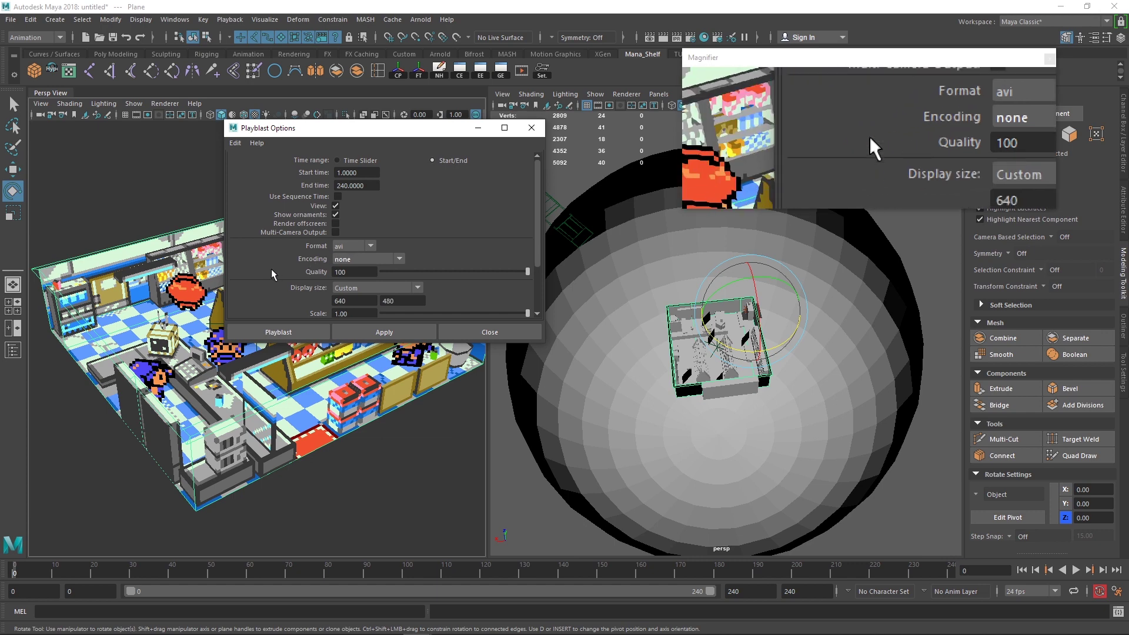
scroll(276, 272, "down", 1)
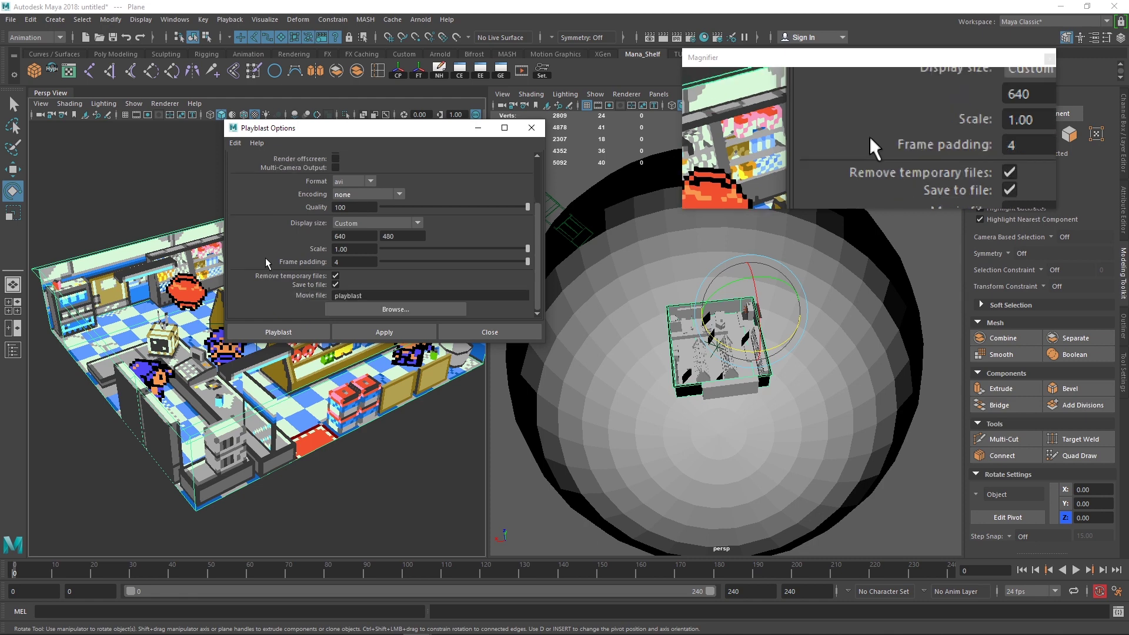
scroll(256, 244, "up", 1)
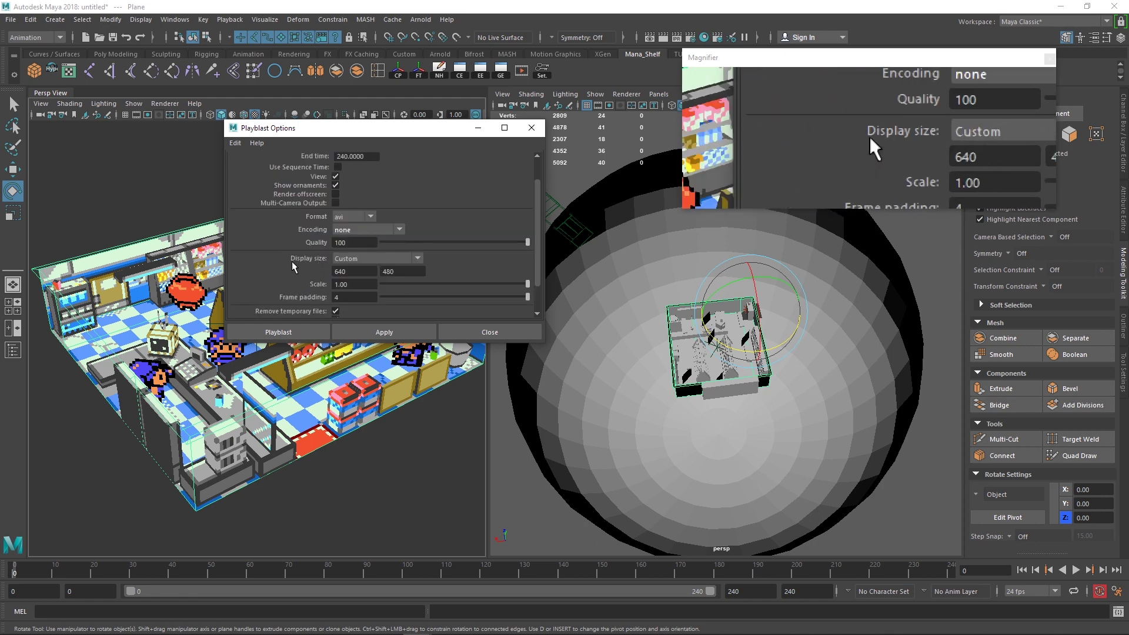
scroll(364, 259, "down", 1)
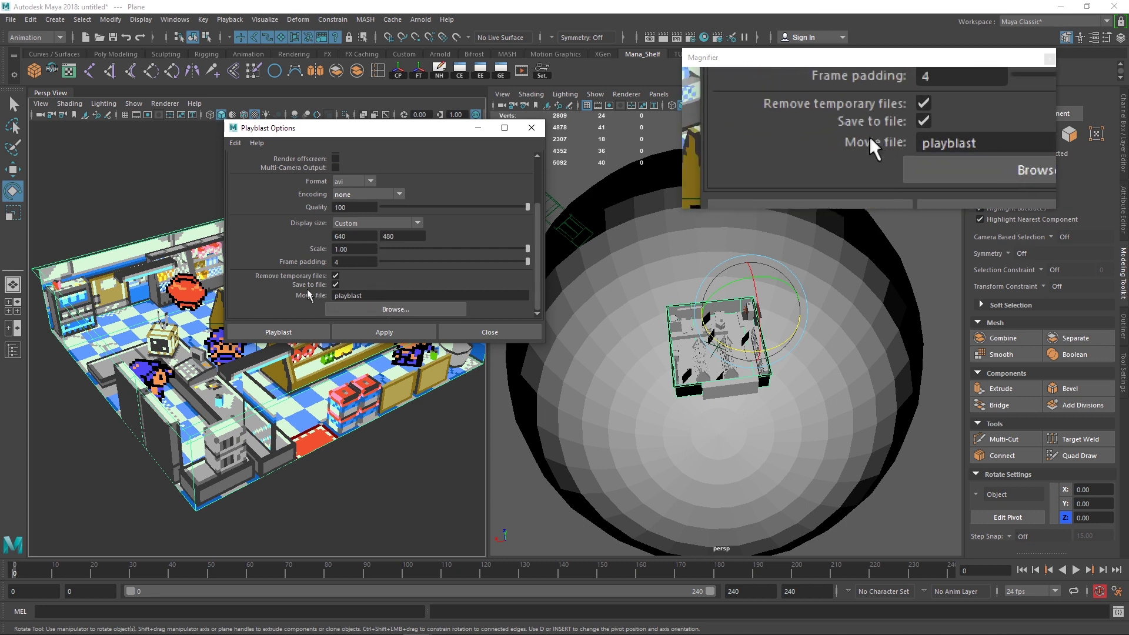
left_click(364, 311)
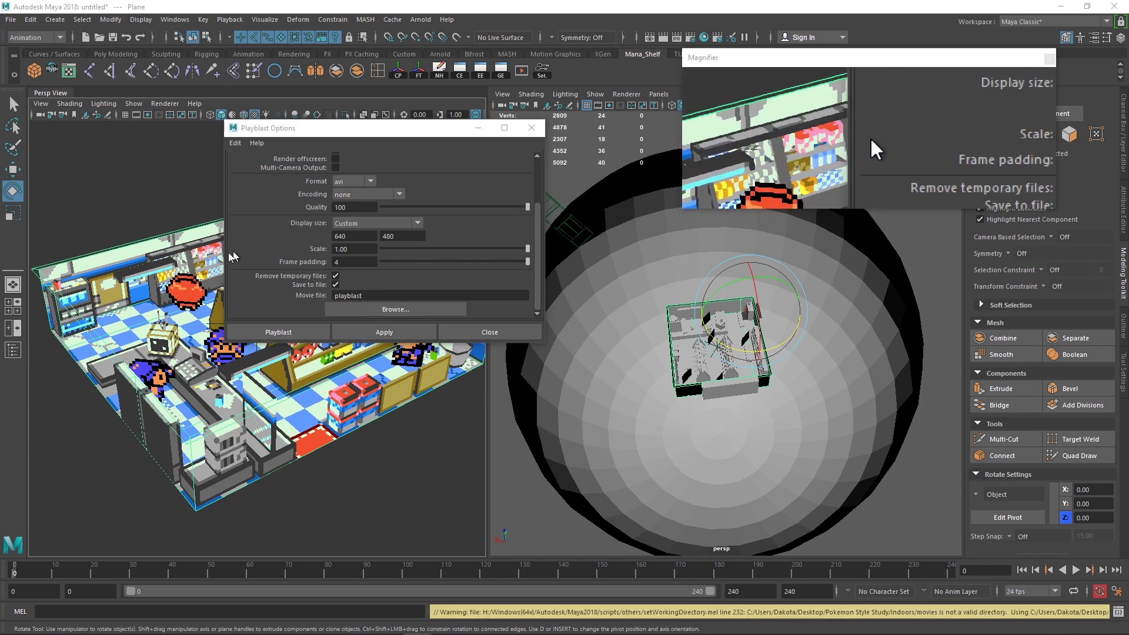
left_click_drag(357, 226, 544, 123)
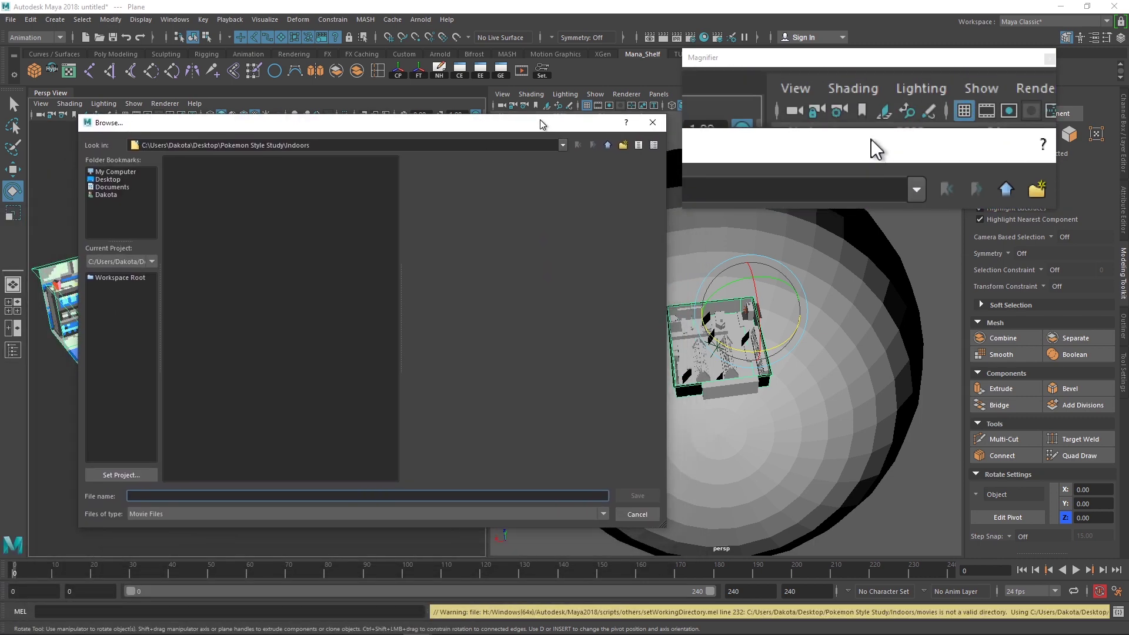
Step: Save the playblast as Maya_ShopTurn.avi (Movie Files) in the Indoors folder and render it
left_click(174, 514)
left_click(174, 526)
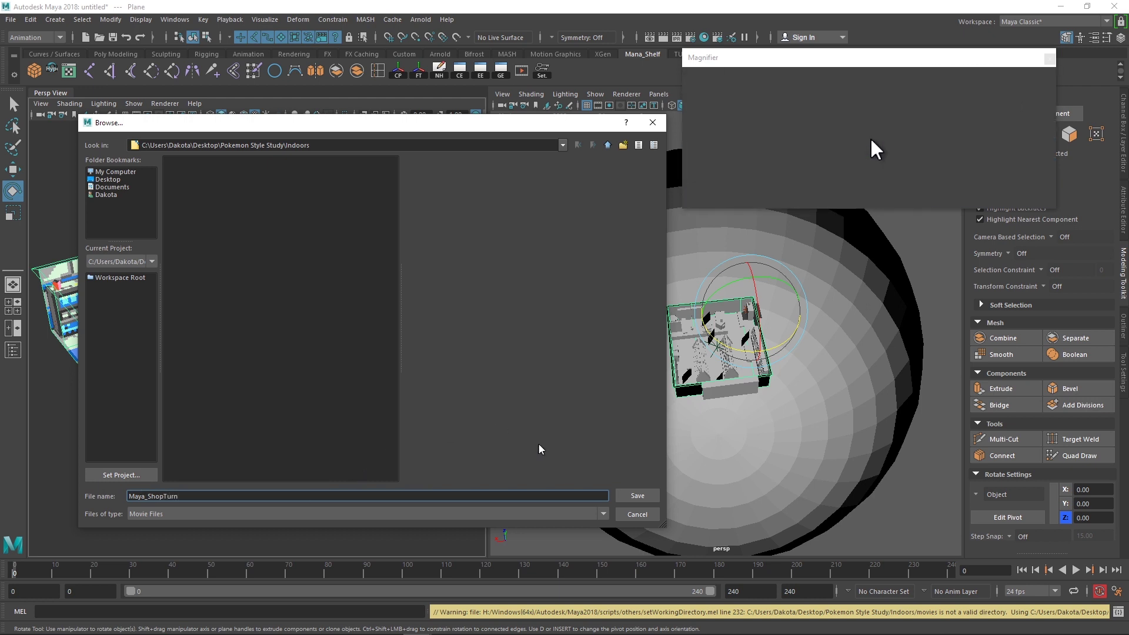
left_click(637, 496)
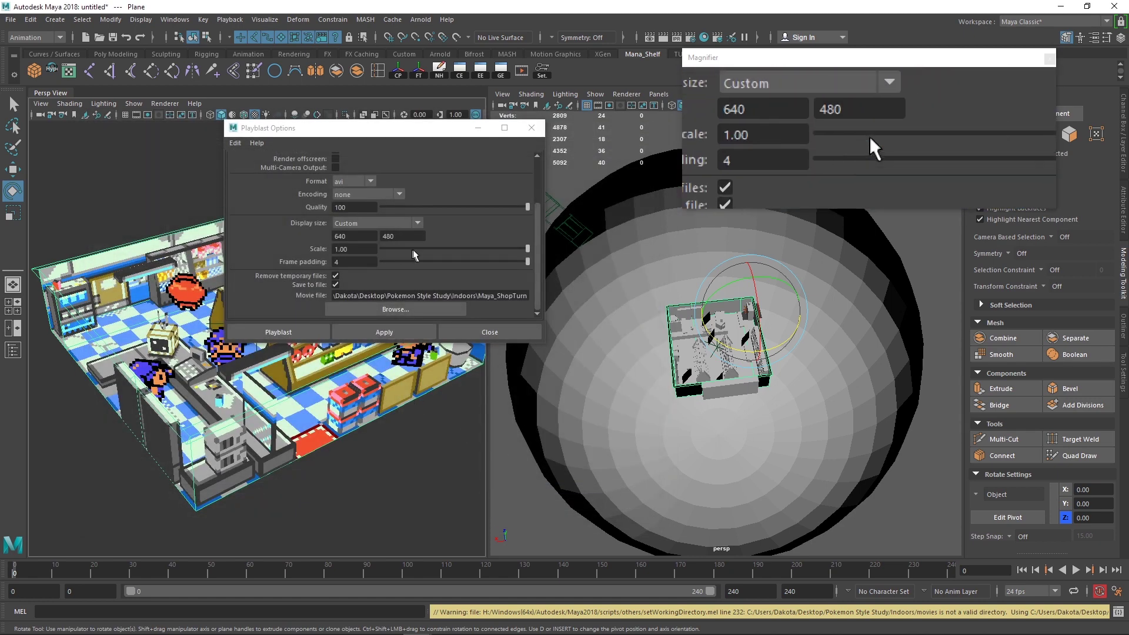
left_click(278, 333)
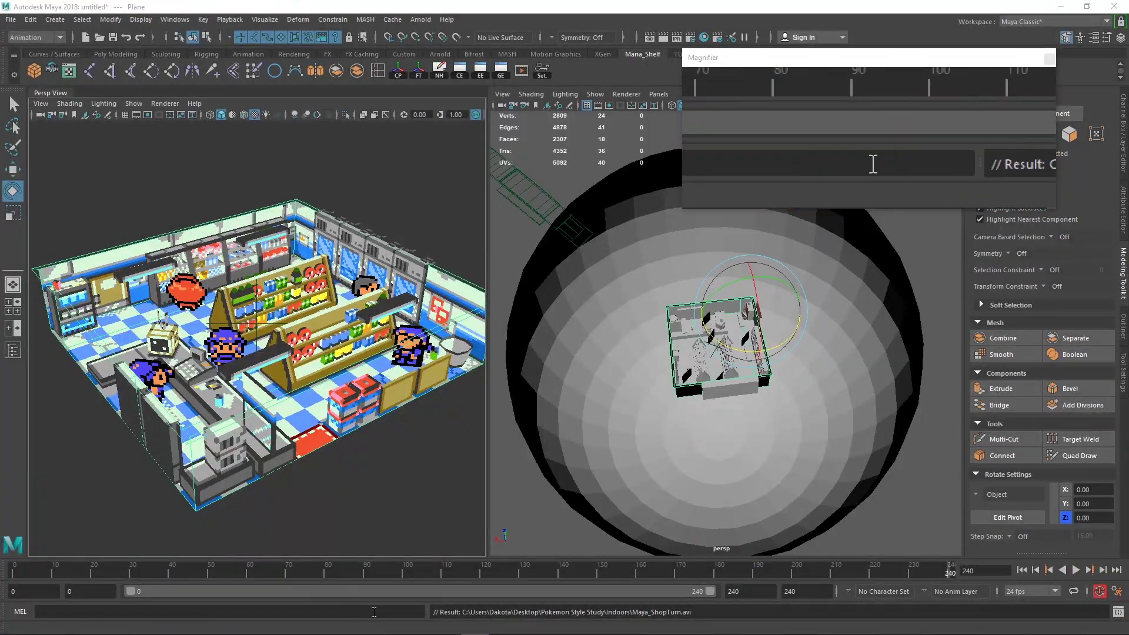
Step: Play Maya_ShopTurn.avi in VLC from the Indoors folder, then switch to ShopTurn_000001-0240.mp4
mouse_move(100, 623)
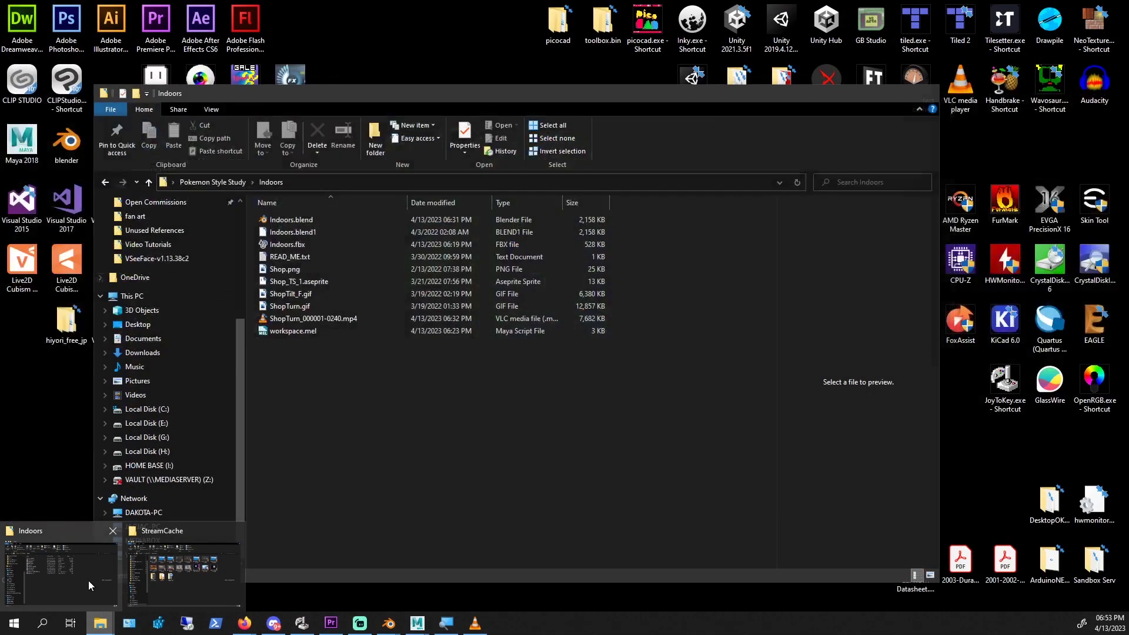
left_click(88, 580)
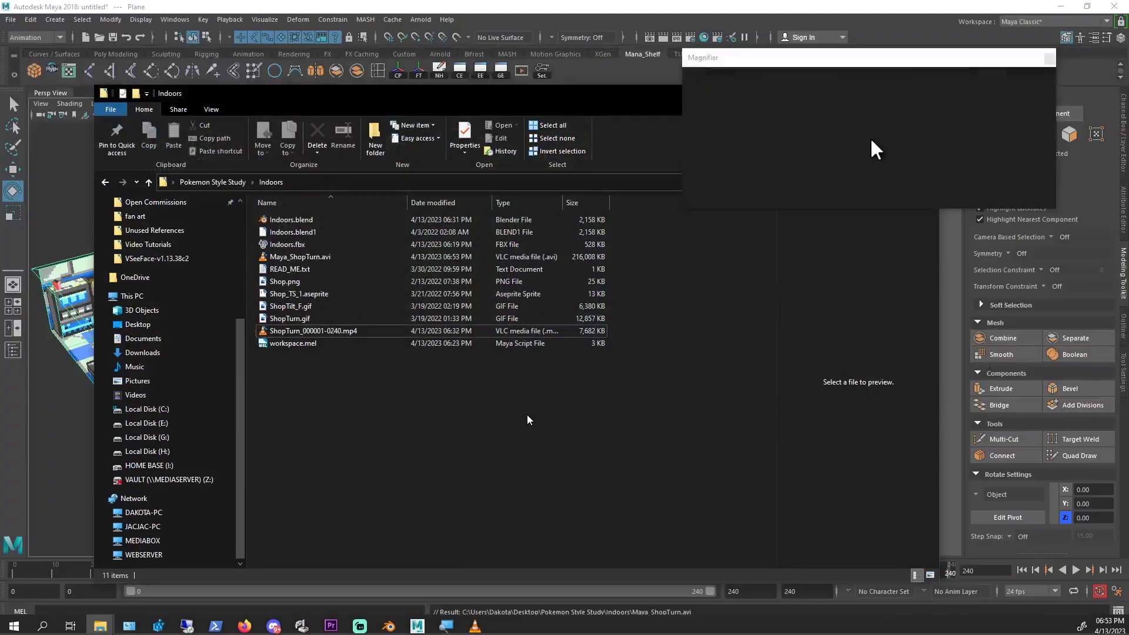
left_click(327, 256)
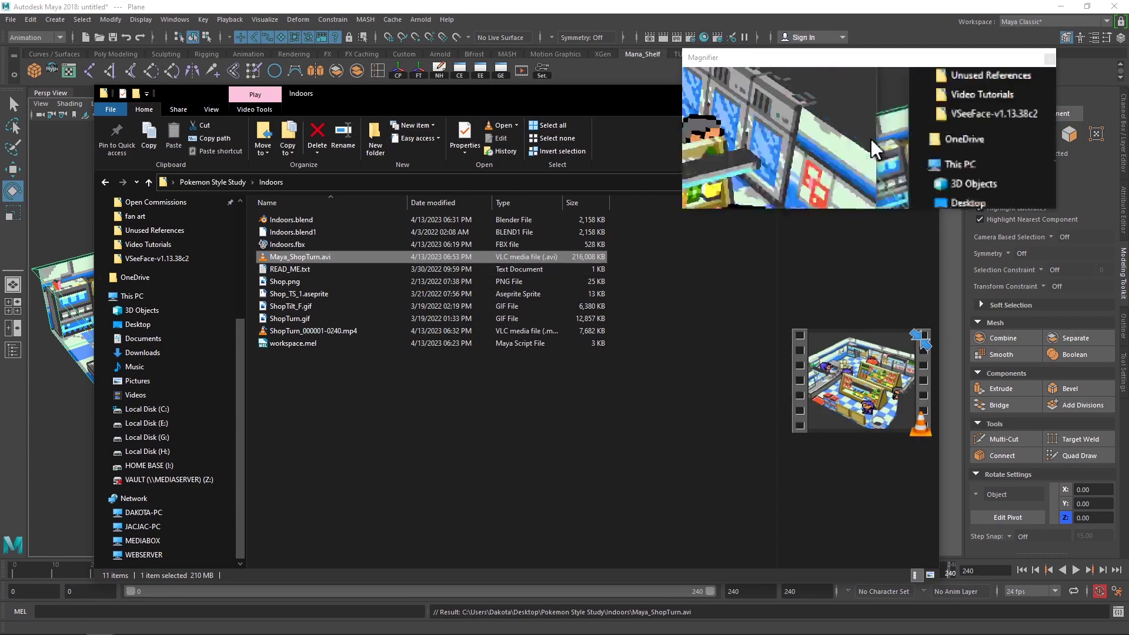
key("Return")
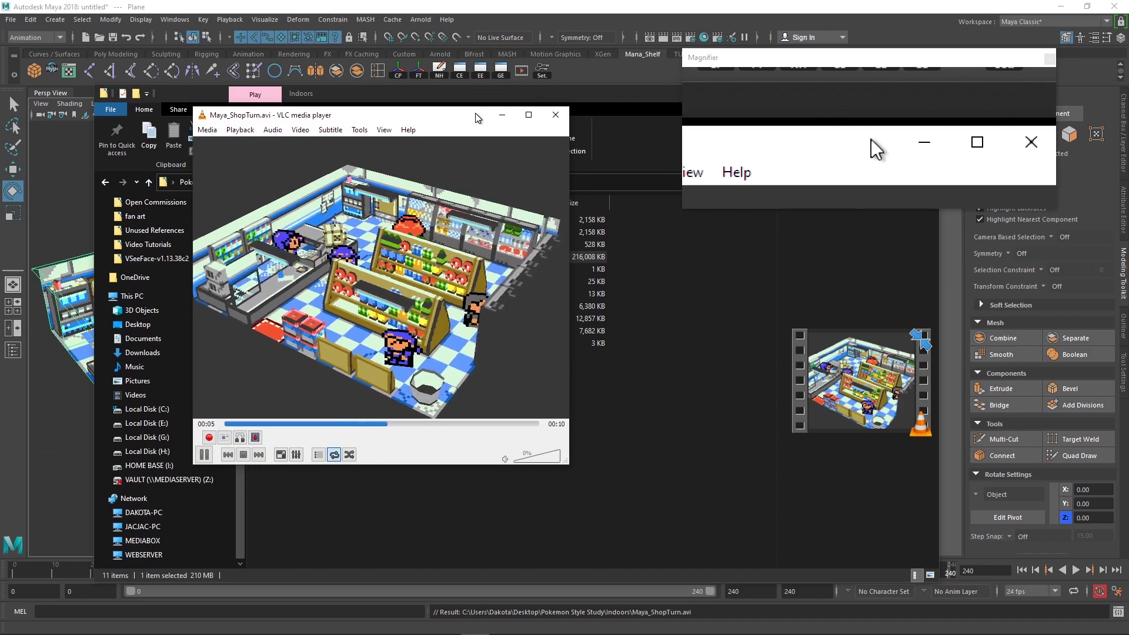
left_click_drag(476, 118, 840, 207)
double_click(361, 330)
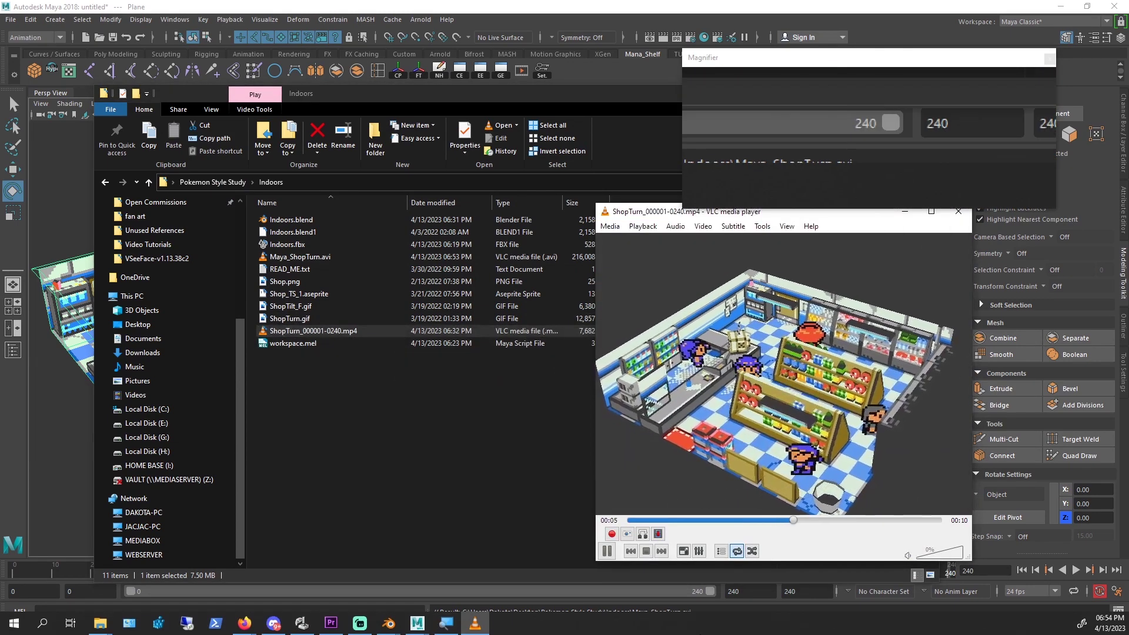
Step: Play the ShopTurn mp4 with VLC, then launch a second VLC player showing Maya_ShopTurn.avi
right_click(287, 333)
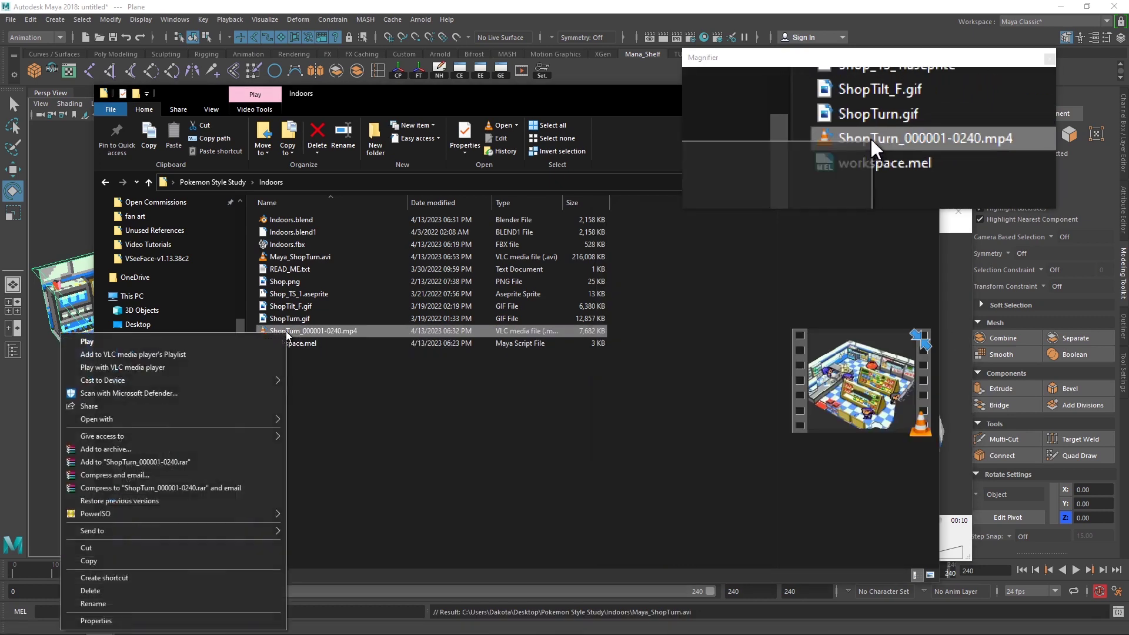
left_click(223, 367)
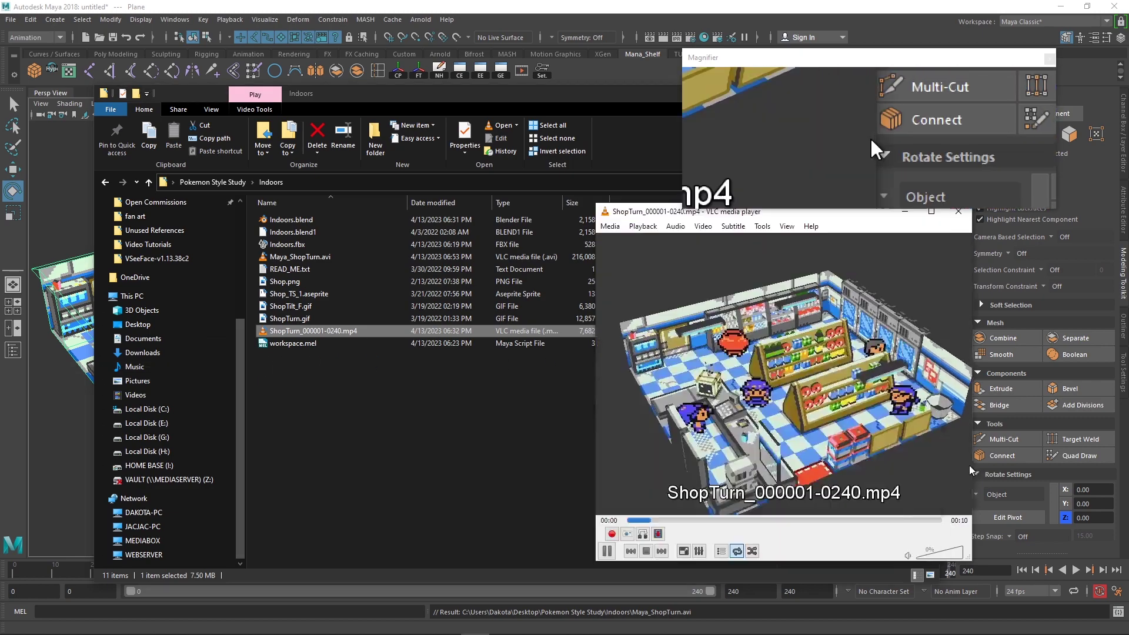
mouse_move(462, 629)
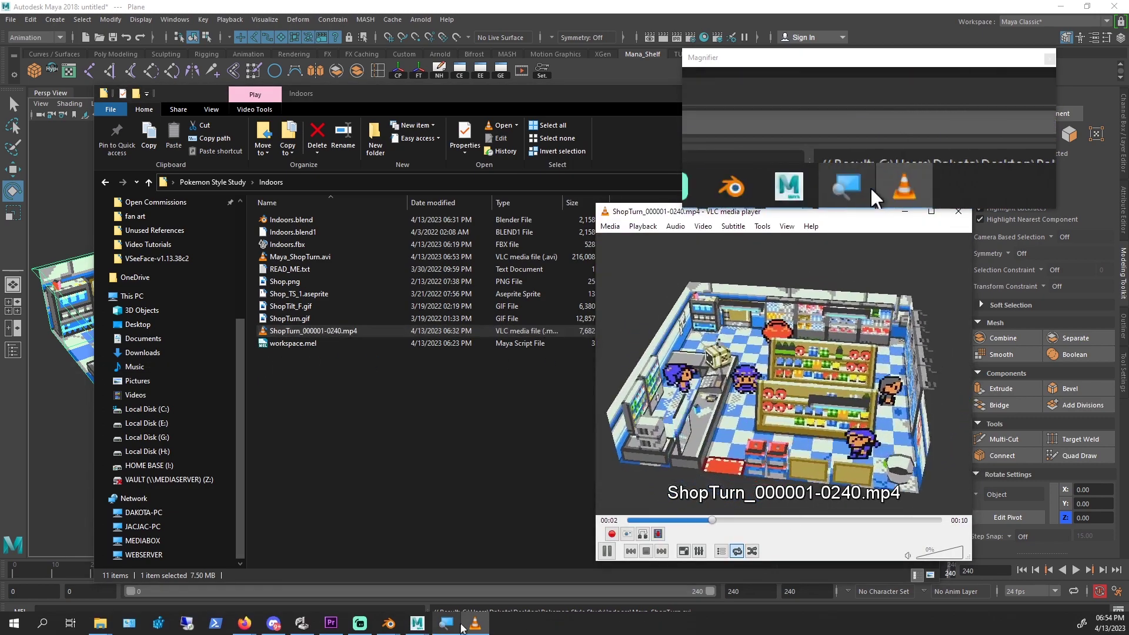
right_click(463, 625)
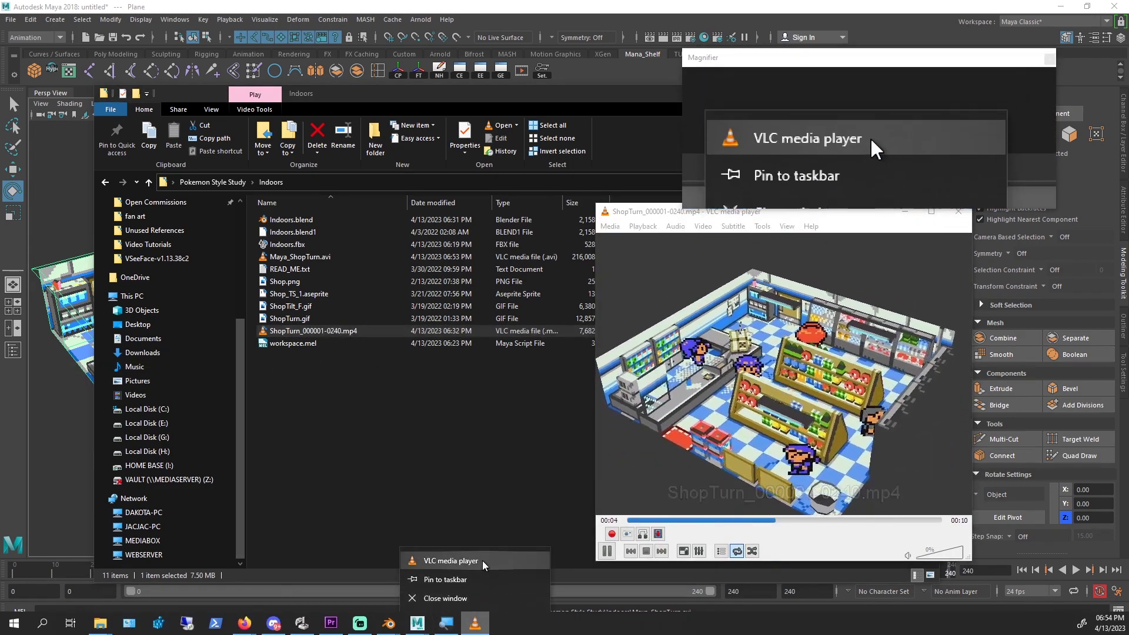
right_click(483, 560)
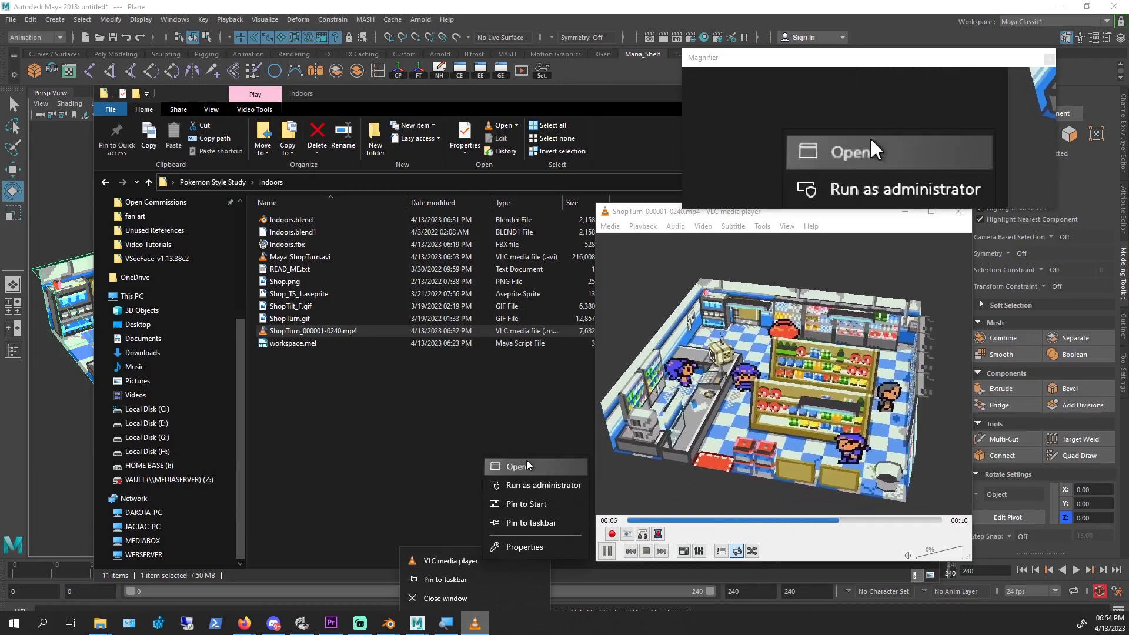
left_click(527, 466)
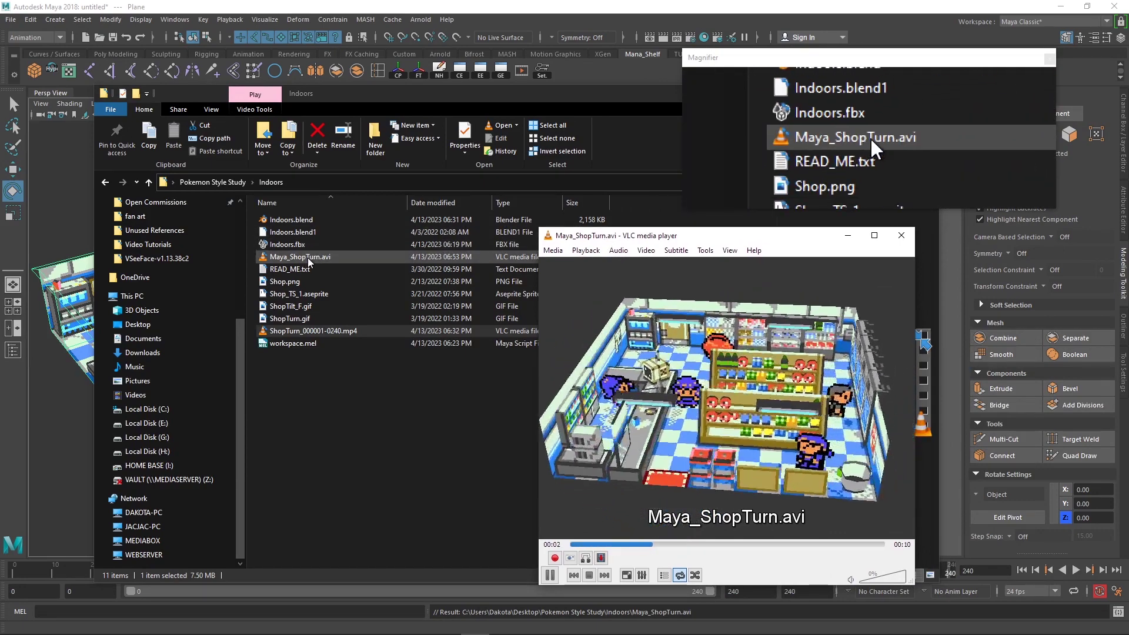
left_click_drag(308, 258, 935, 329)
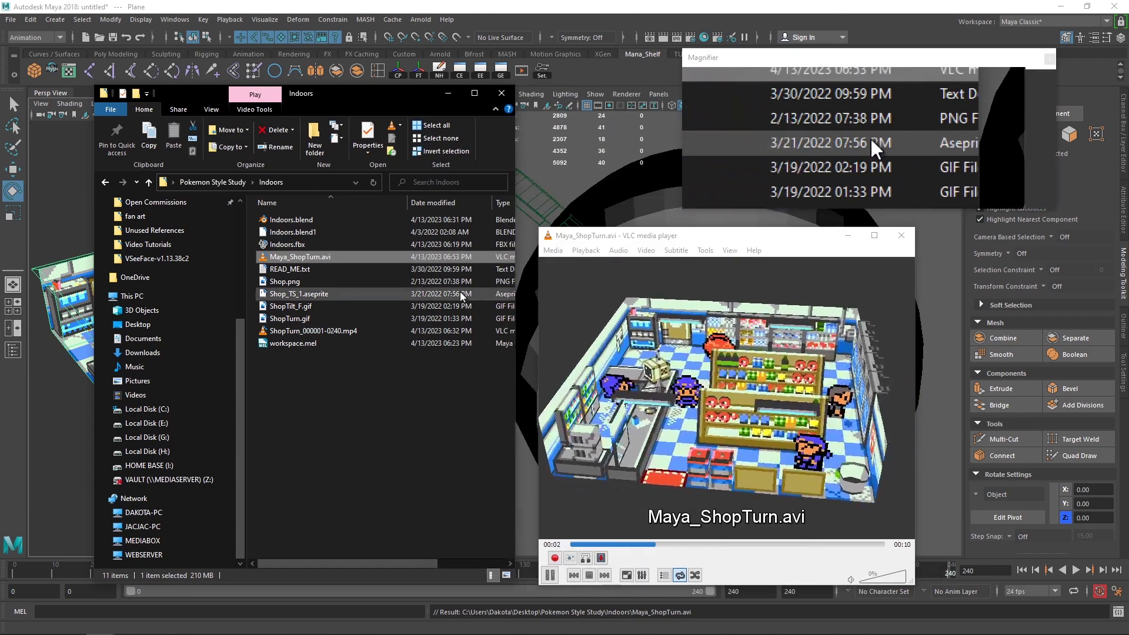
left_click(294, 331)
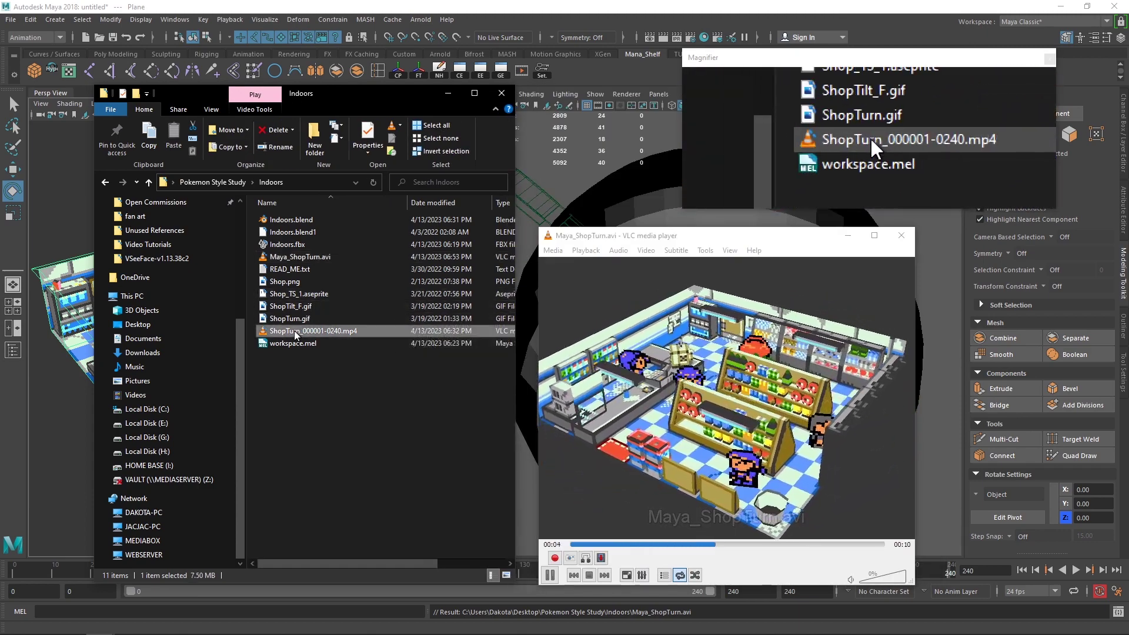
double_click(294, 330)
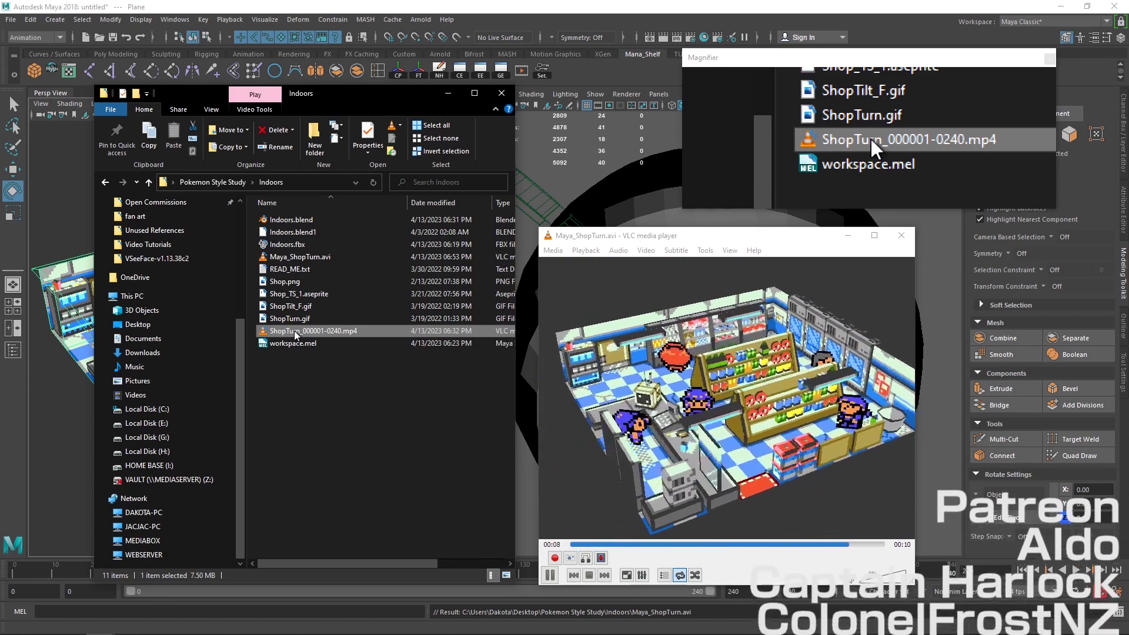
Step: Replay ShopTurn_000001-0240.mp4, close the Indoors folder, and move the player to the upper left
double_click(294, 331)
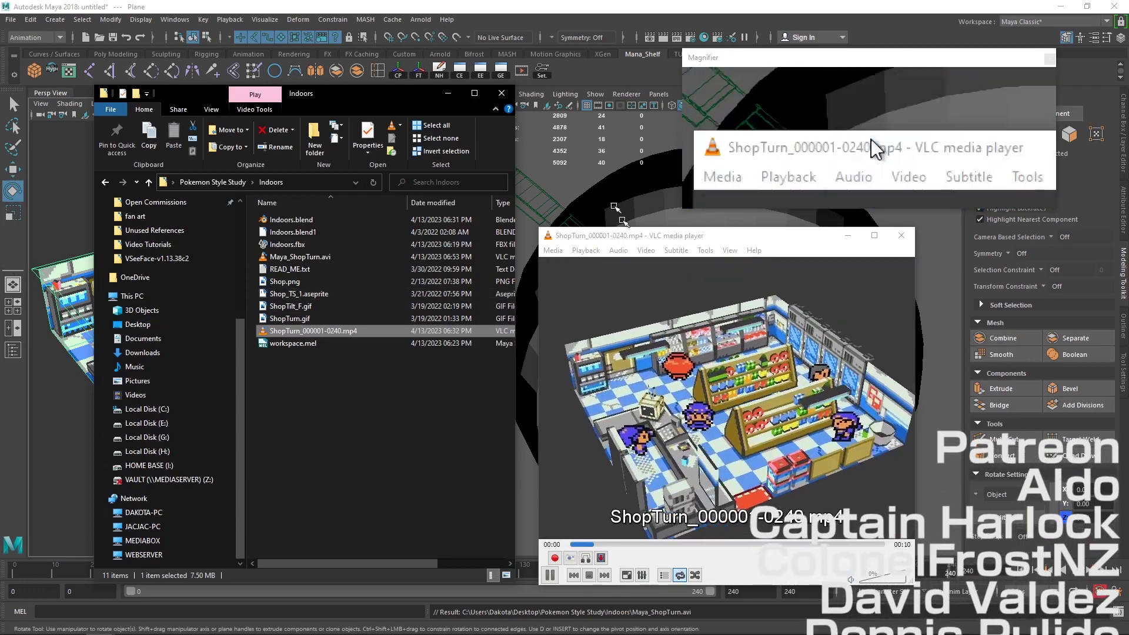
left_click(501, 97)
left_click_drag(601, 242, 260, 170)
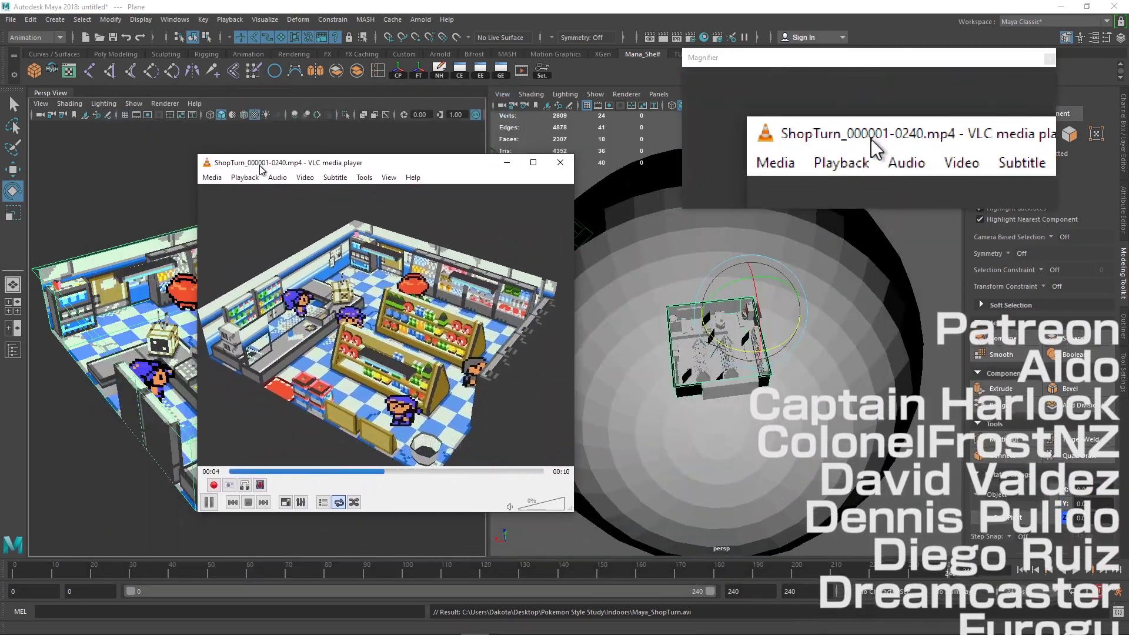